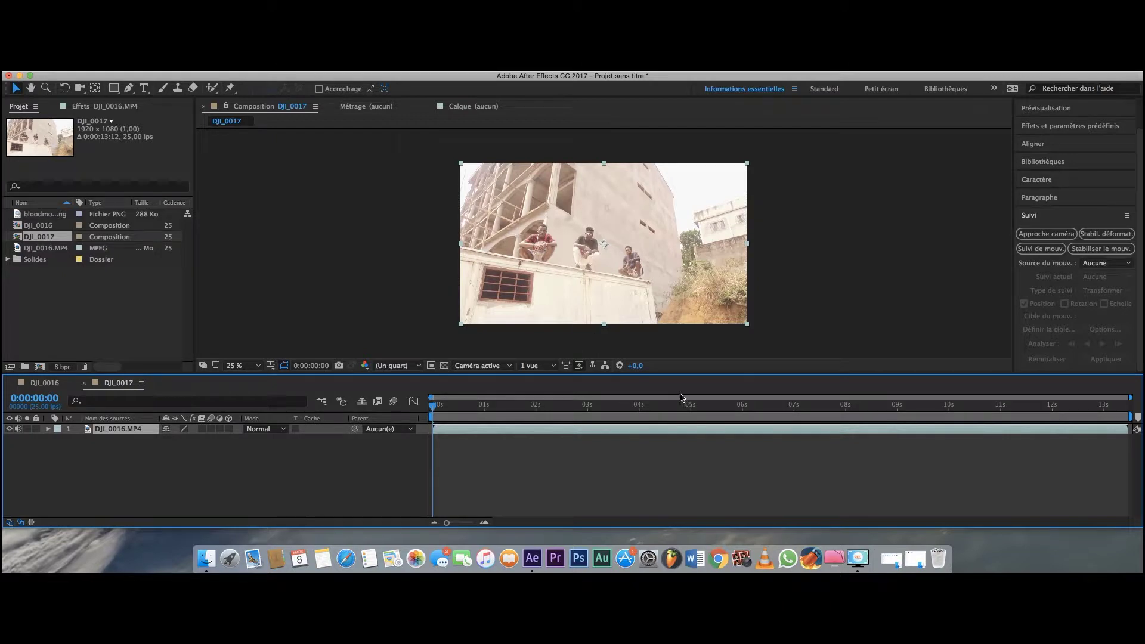
- Find the shot's starting frame at 0:00:07:01 and set the DJI_0017 work area to begin there
click(617, 407)
key(space)
drag(700, 412, 710, 412)
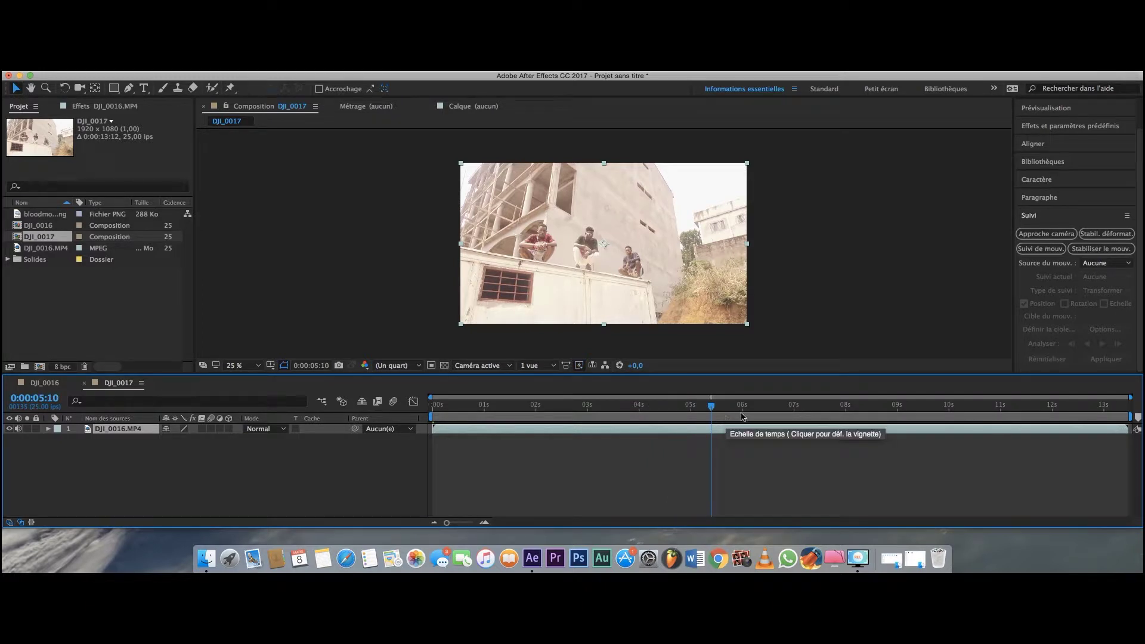
click(797, 414)
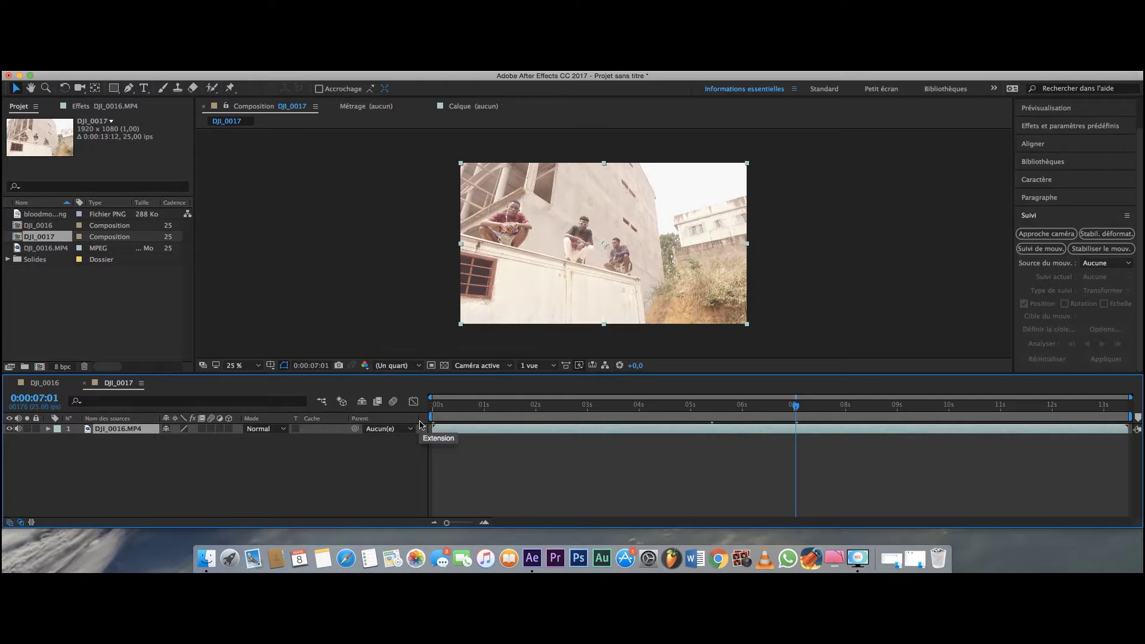
drag(430, 416, 537, 416)
key(b)
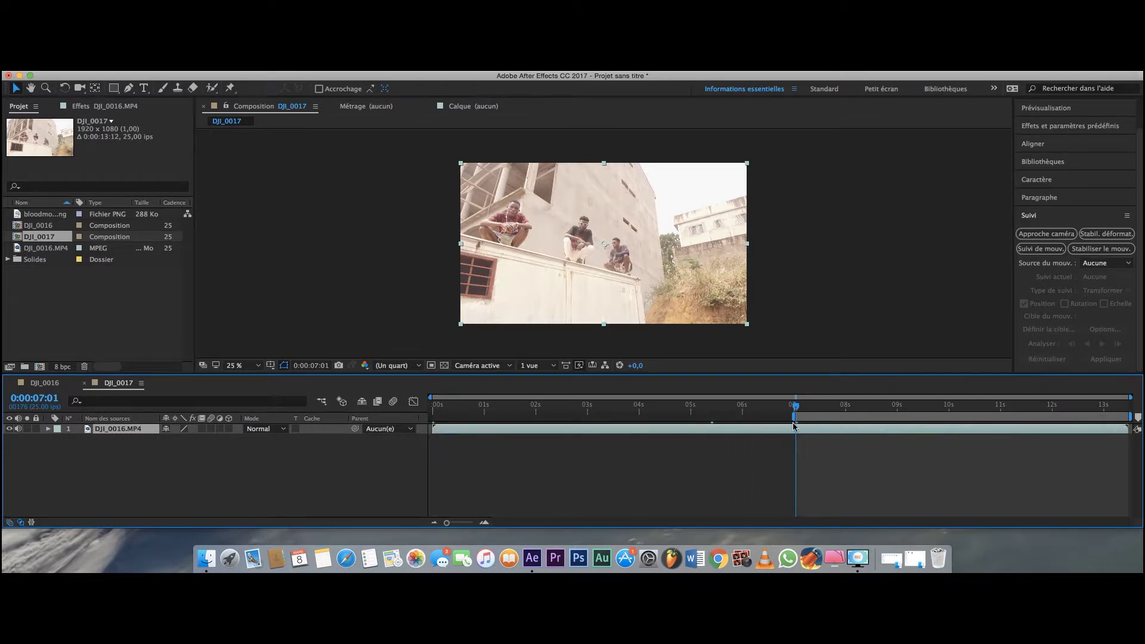
- Scrub ahead to 0:00:10:00 and trim the end of the work area to about that frame
click(914, 416)
drag(921, 422, 949, 421)
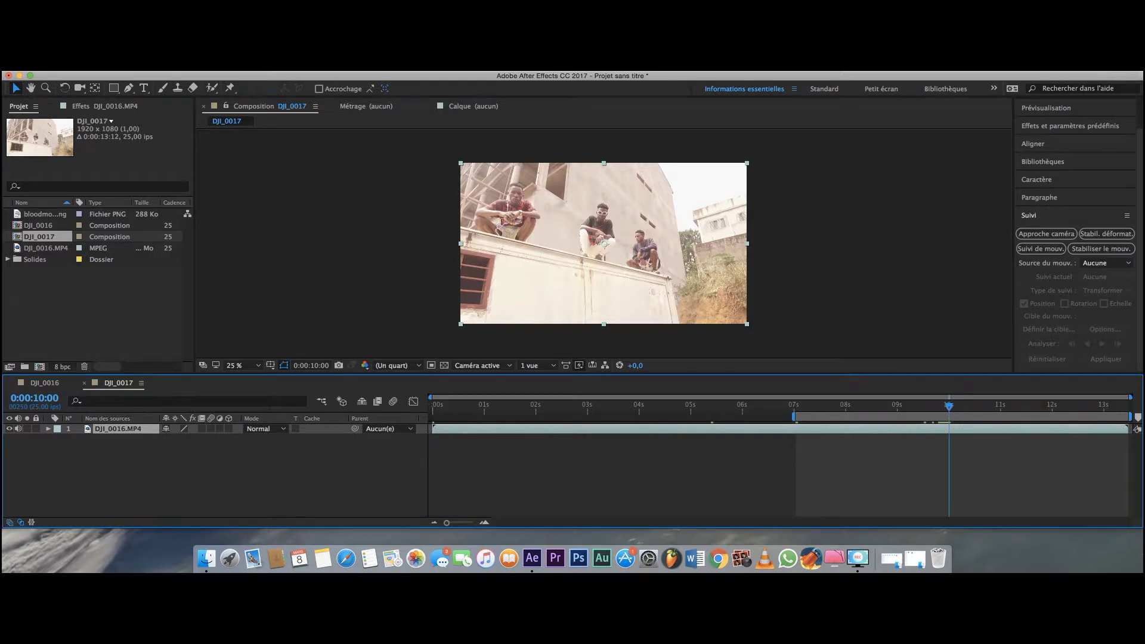
drag(1131, 417, 954, 417)
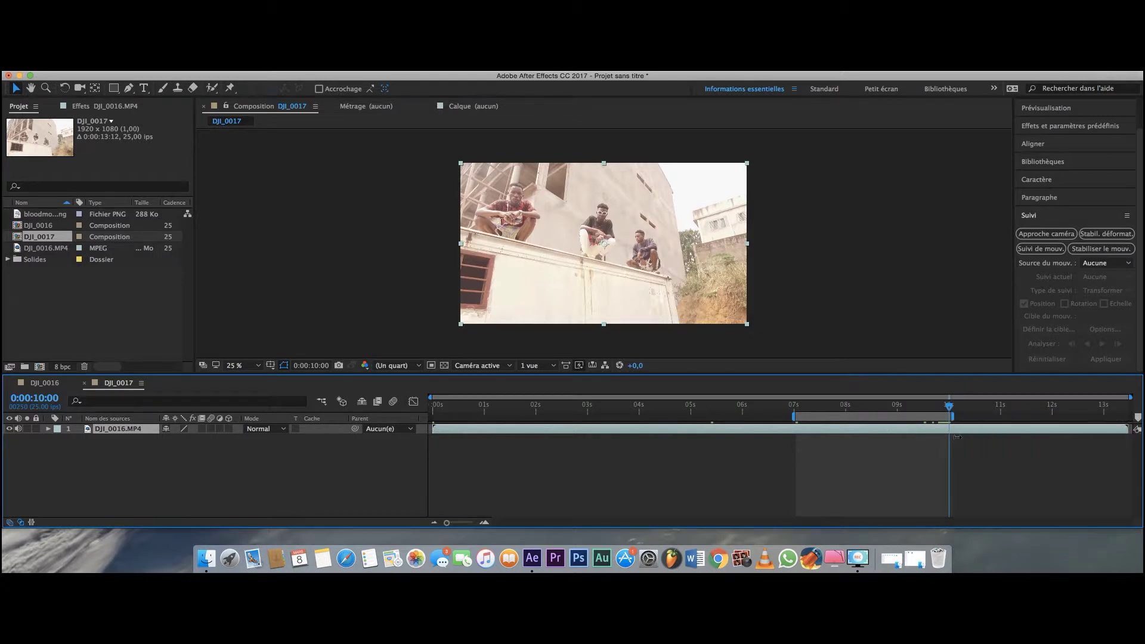
- Preview the footage inside the trimmed work area and return the playhead to about its start
click(796, 408)
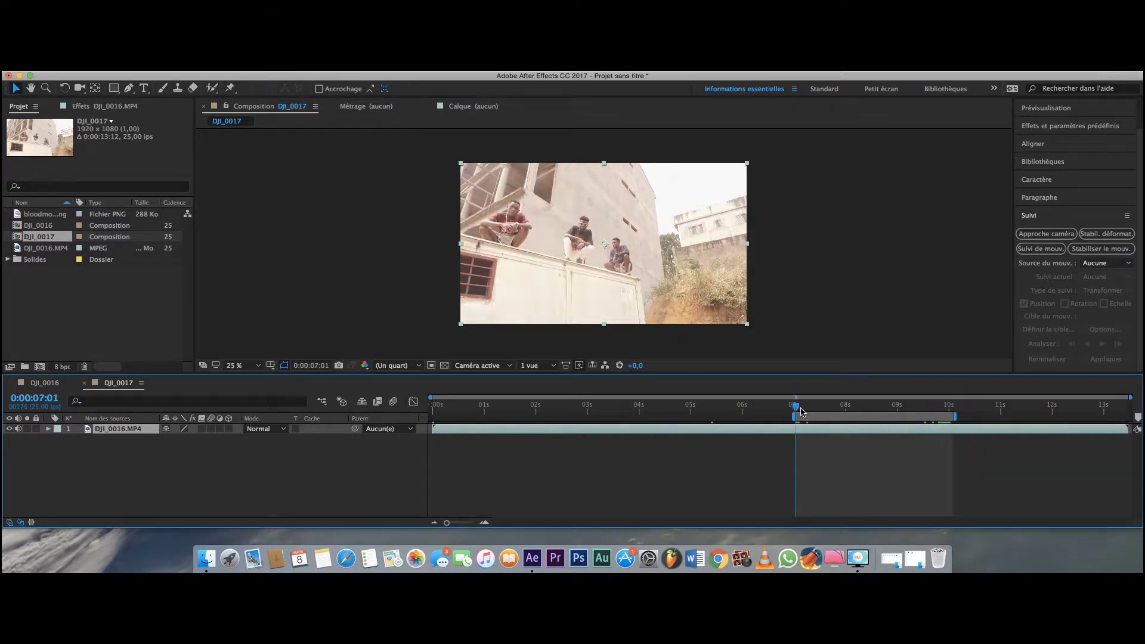
key(space)
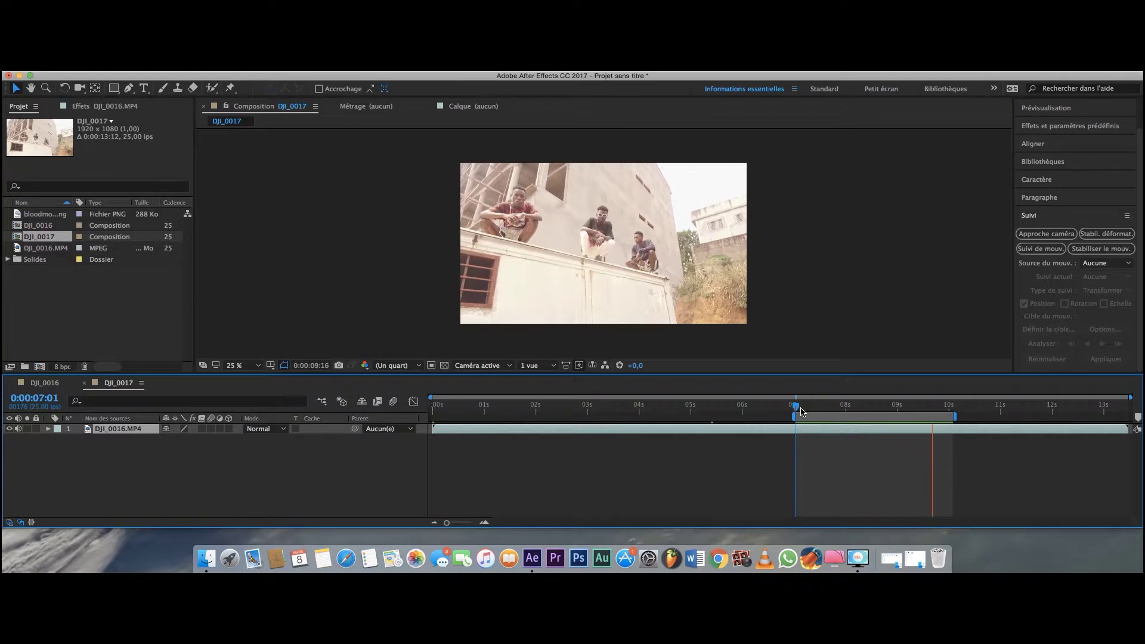
key(space)
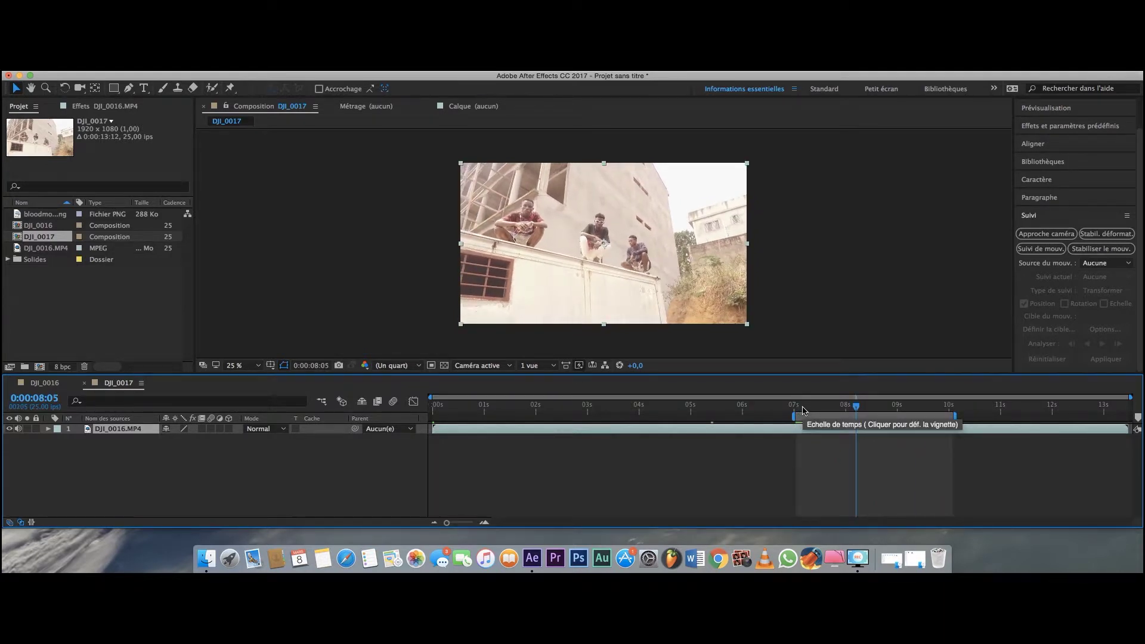
click(800, 410)
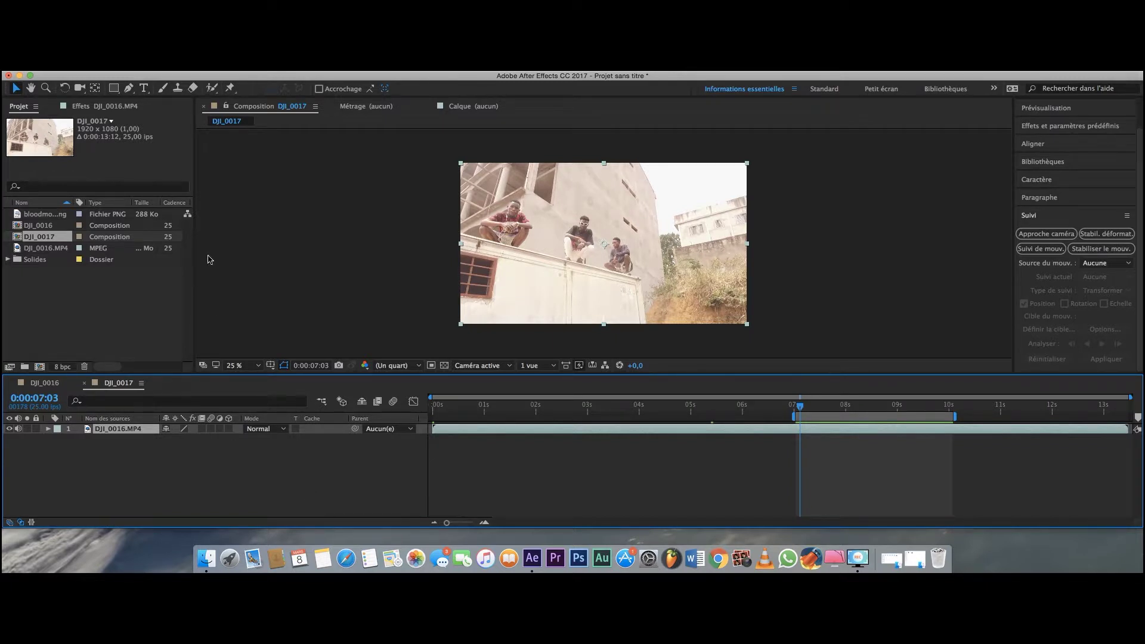
- Open the bloodmoon.png footage and examine the moon image up close
click(52, 215)
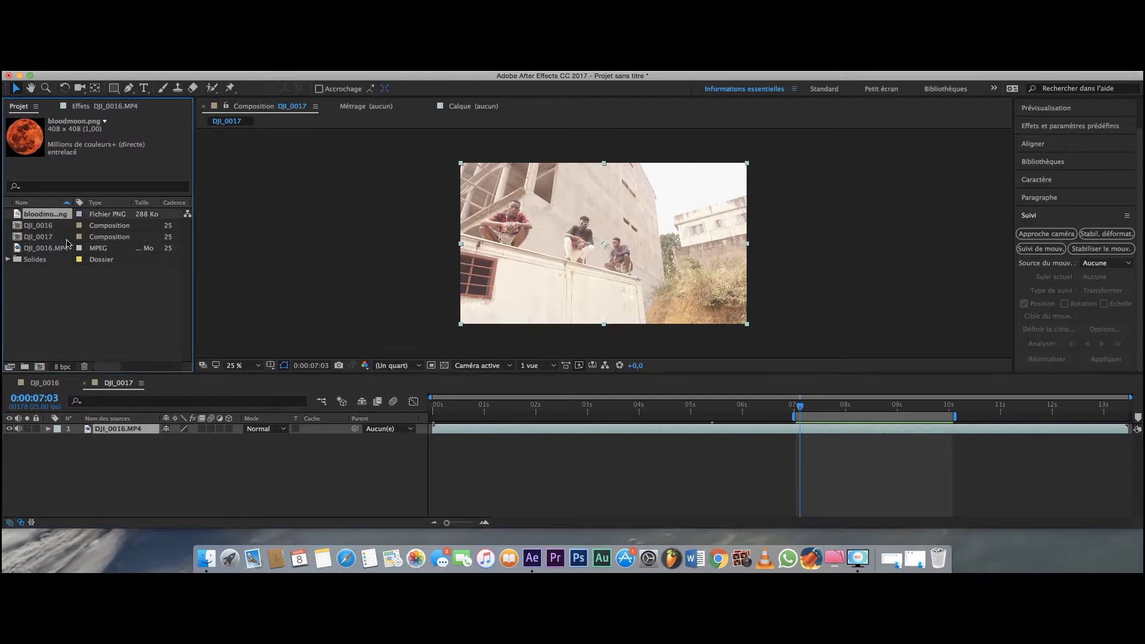
double_click(55, 214)
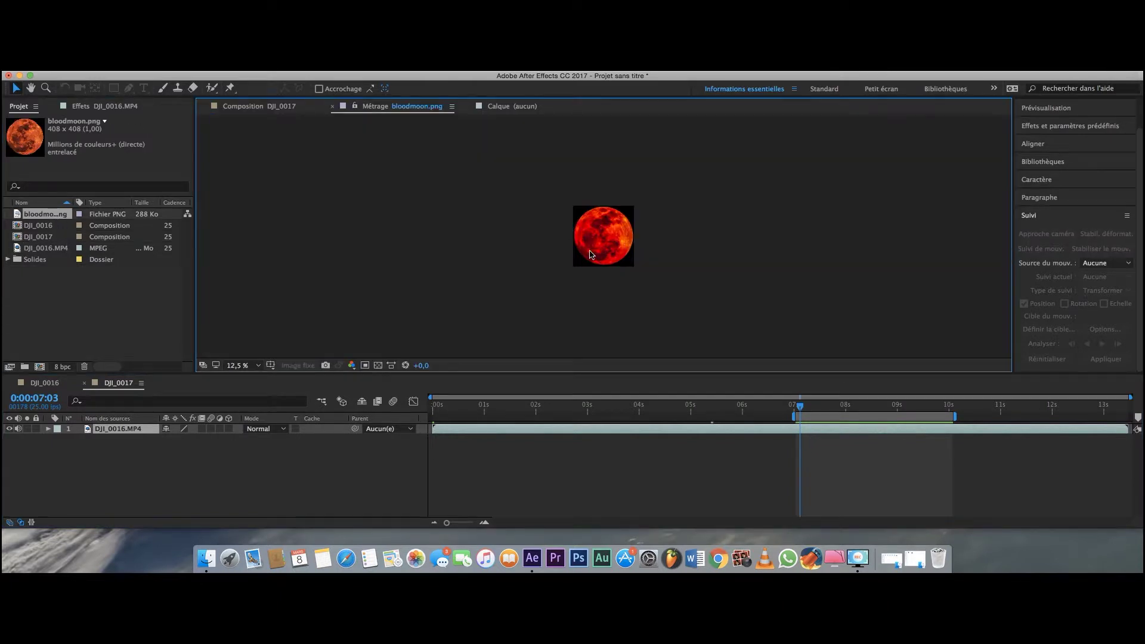
scroll(590, 255, down, 2)
scroll(591, 255, up, 6)
scroll(590, 255, down, 2)
scroll(590, 254, down, 2)
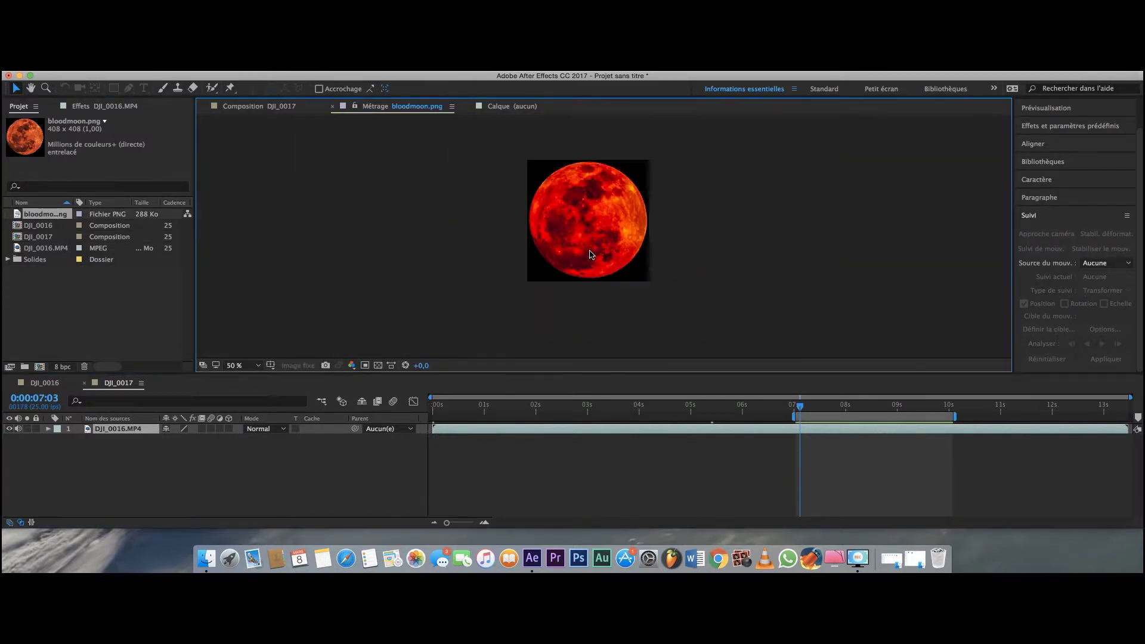
- Place bloodmoon.png in the sky beside the building and, at 0:00:07:01, scale it proportionally to a little over half size
click(259, 106)
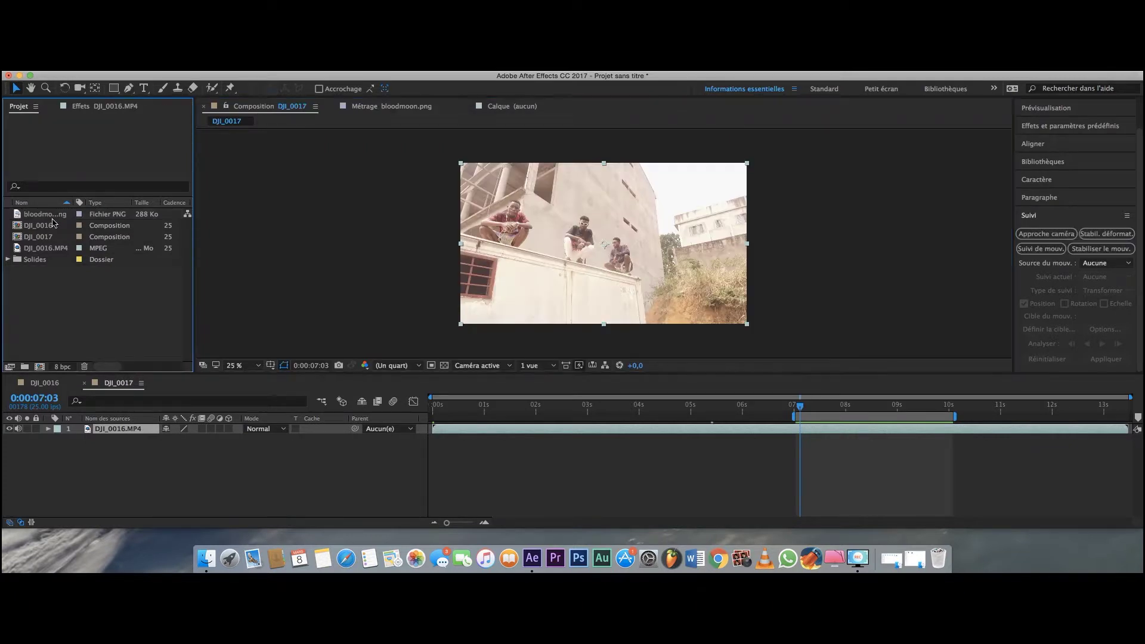
drag(48, 214, 671, 201)
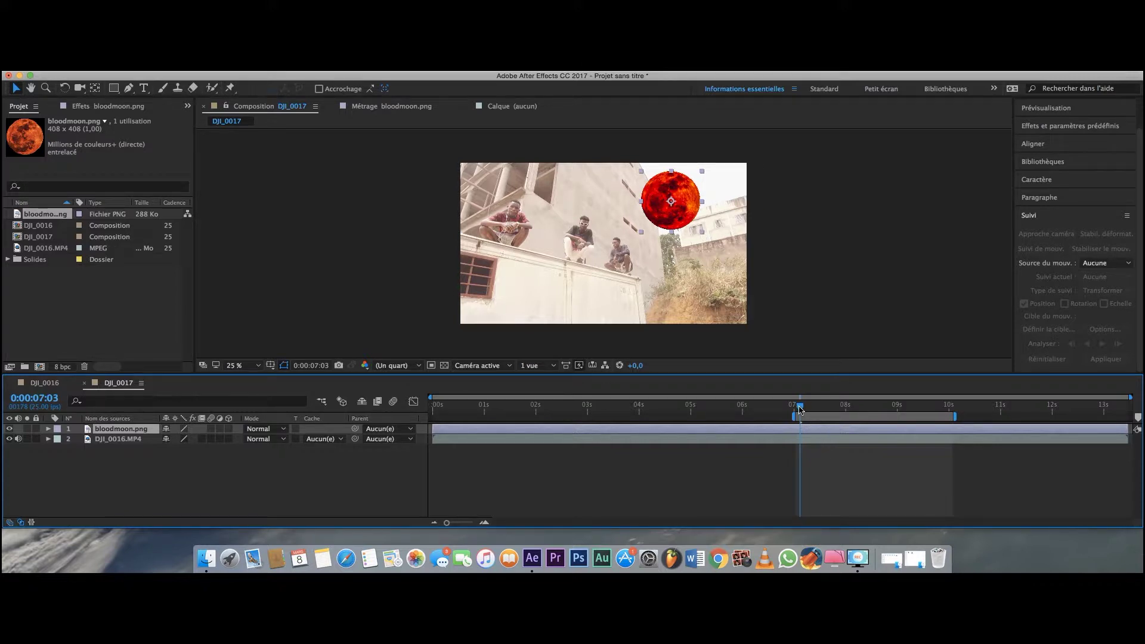
drag(800, 409, 795, 409)
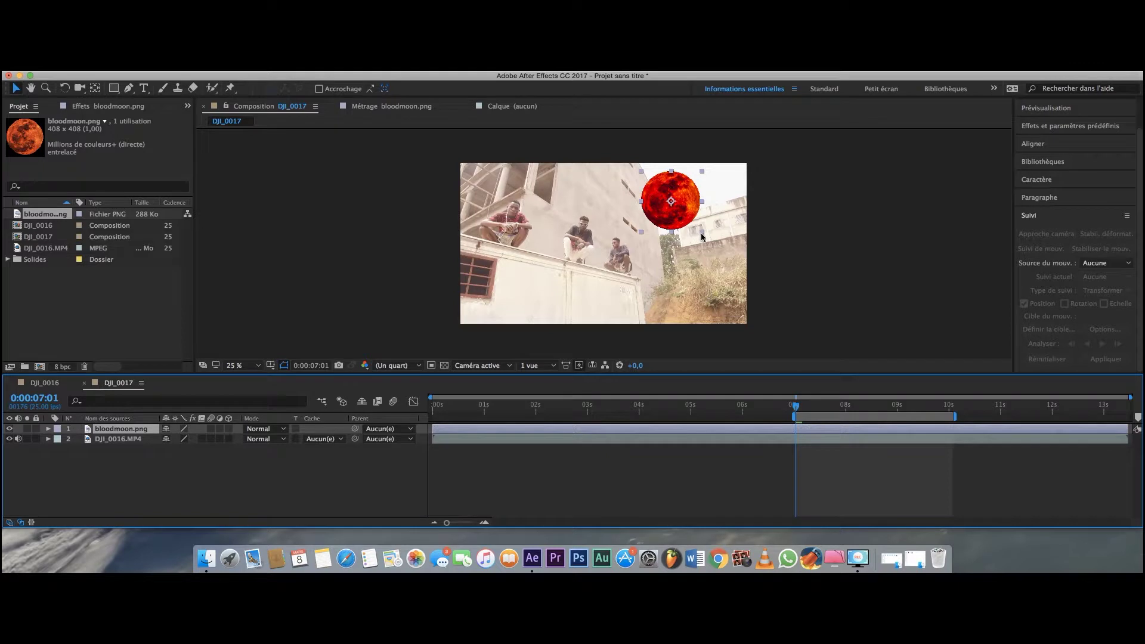
drag(701, 236, 701, 208)
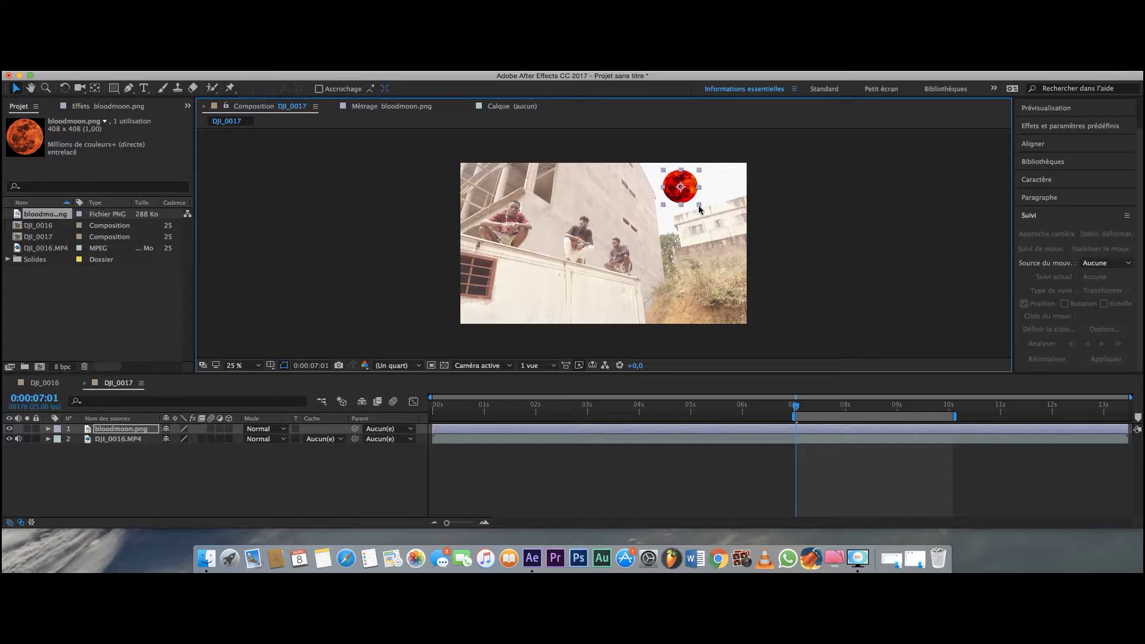
key(shift+Down)
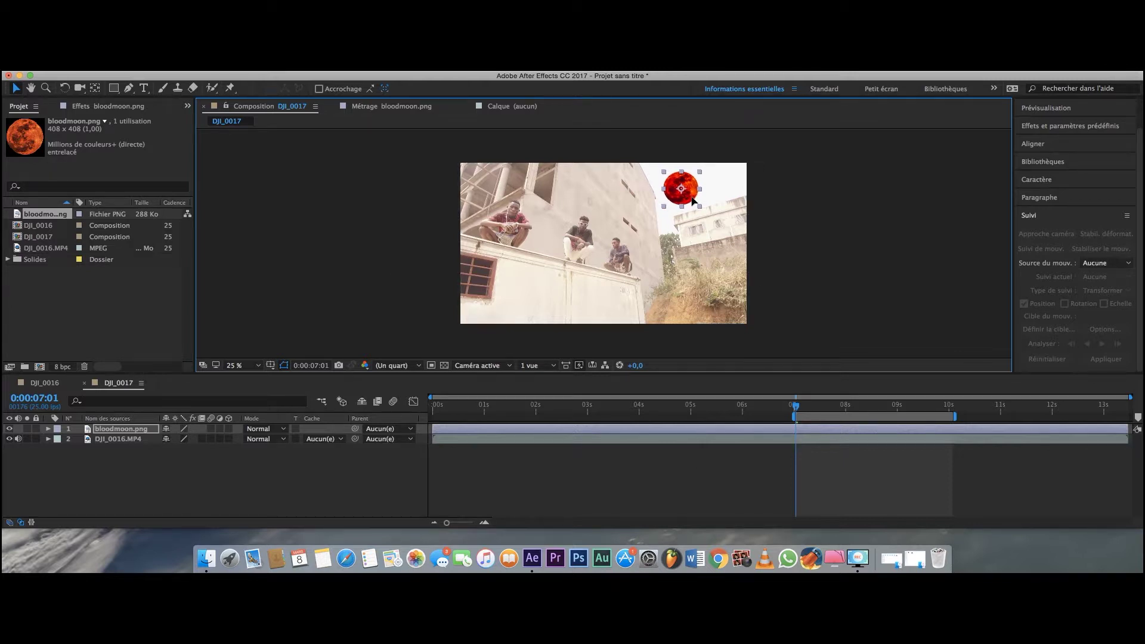
key(shift+Up)
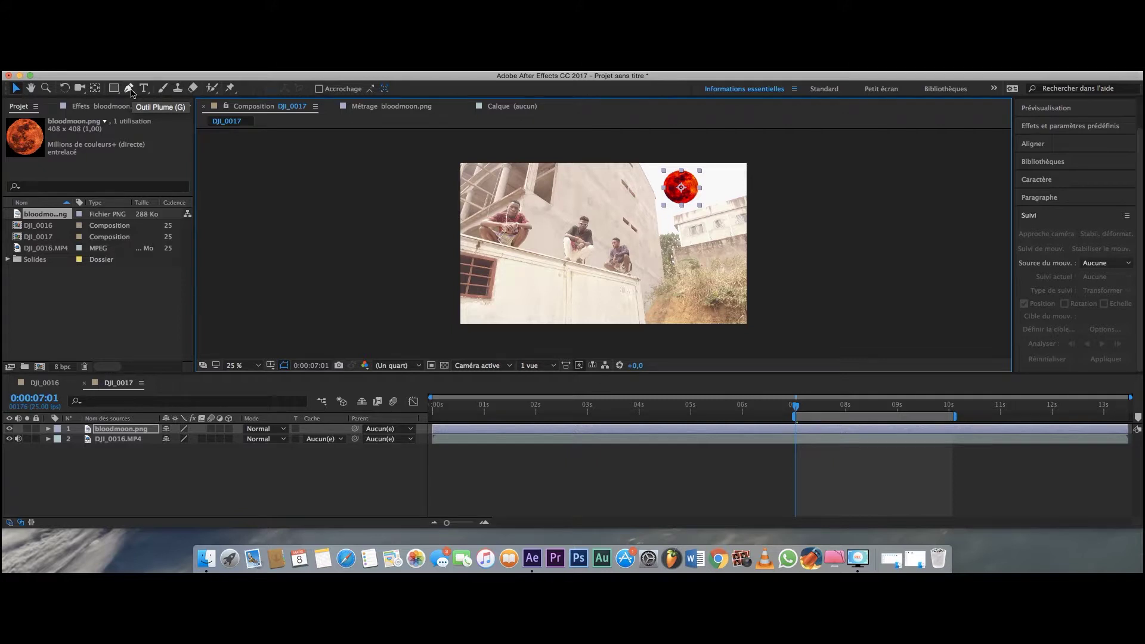
- Draw a closed five-point Pen mask on the bloodmoon.png layer, enclosing the lower part of the moon with a V-shaped upper edge
click(130, 89)
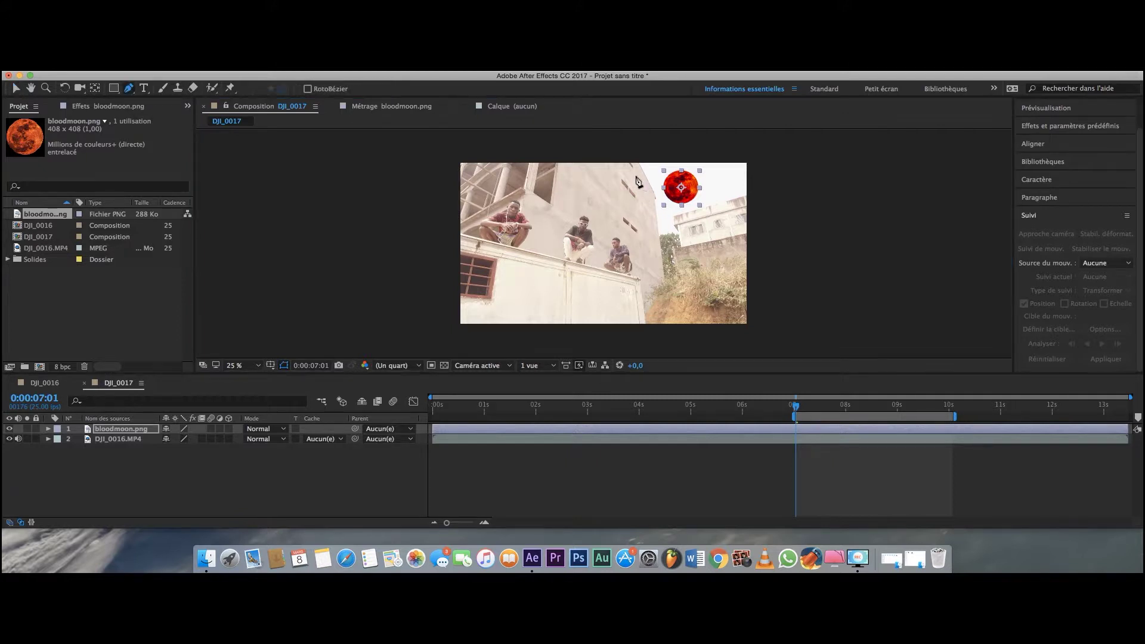
click(635, 175)
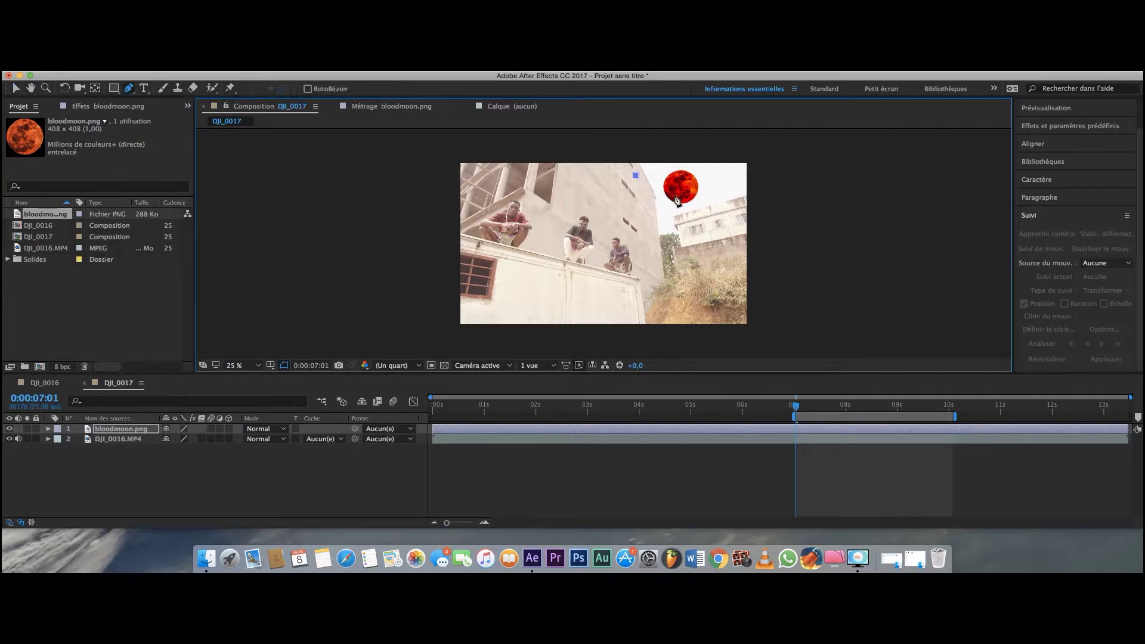
click(676, 194)
click(709, 183)
click(708, 227)
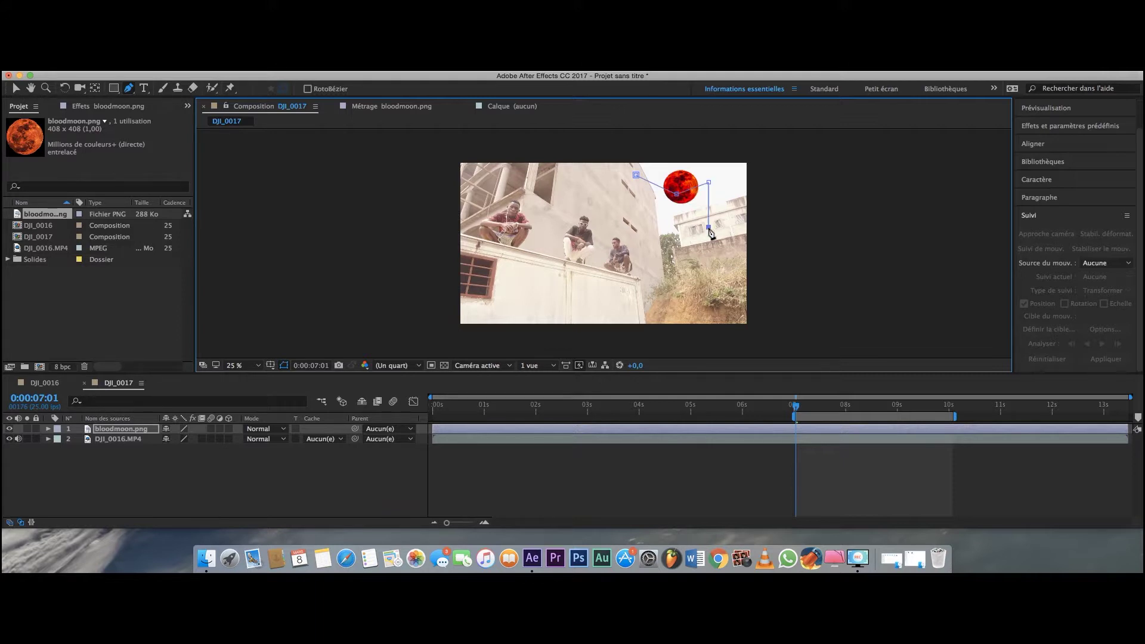
click(641, 223)
click(636, 175)
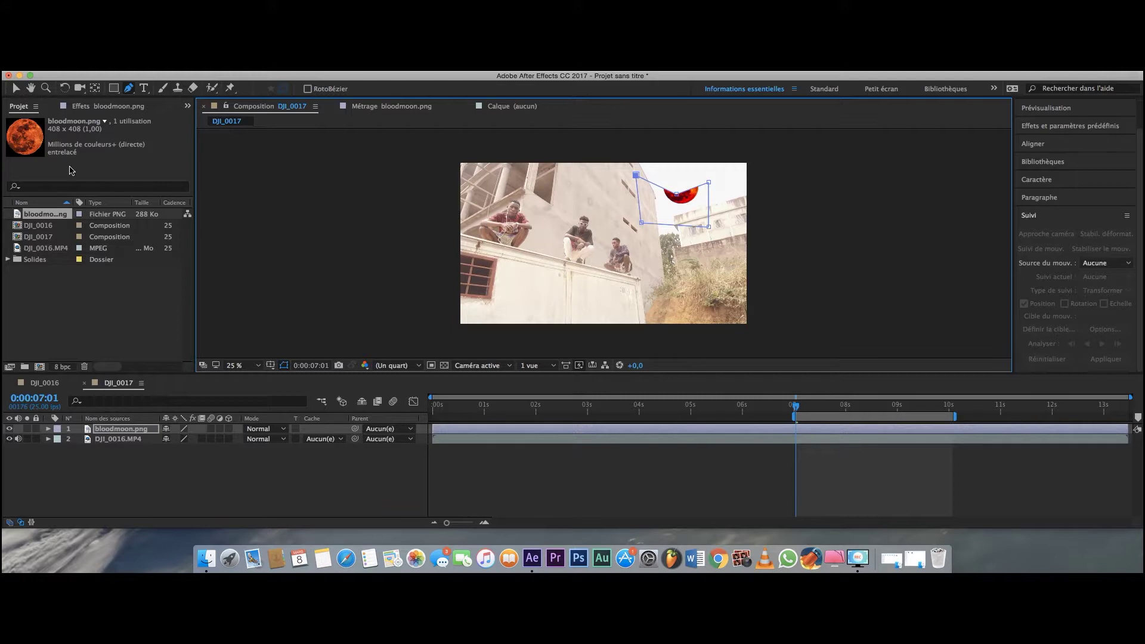
- Widen the moon's mask by moving its two right-hand vertices outward
key(v)
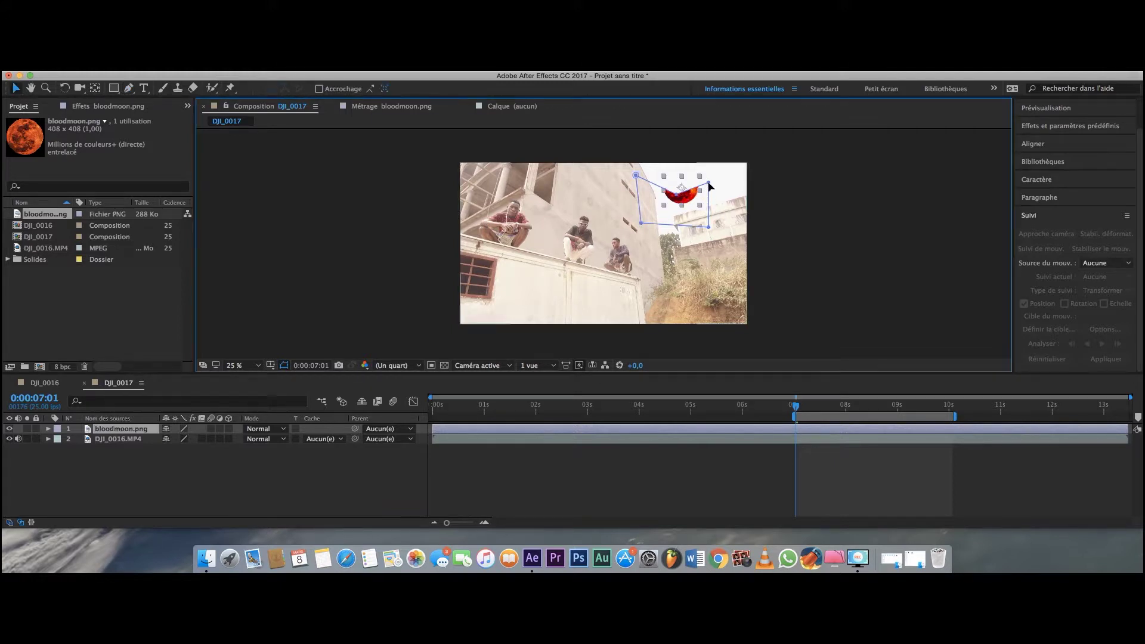
drag(708, 182, 720, 181)
drag(708, 226, 720, 229)
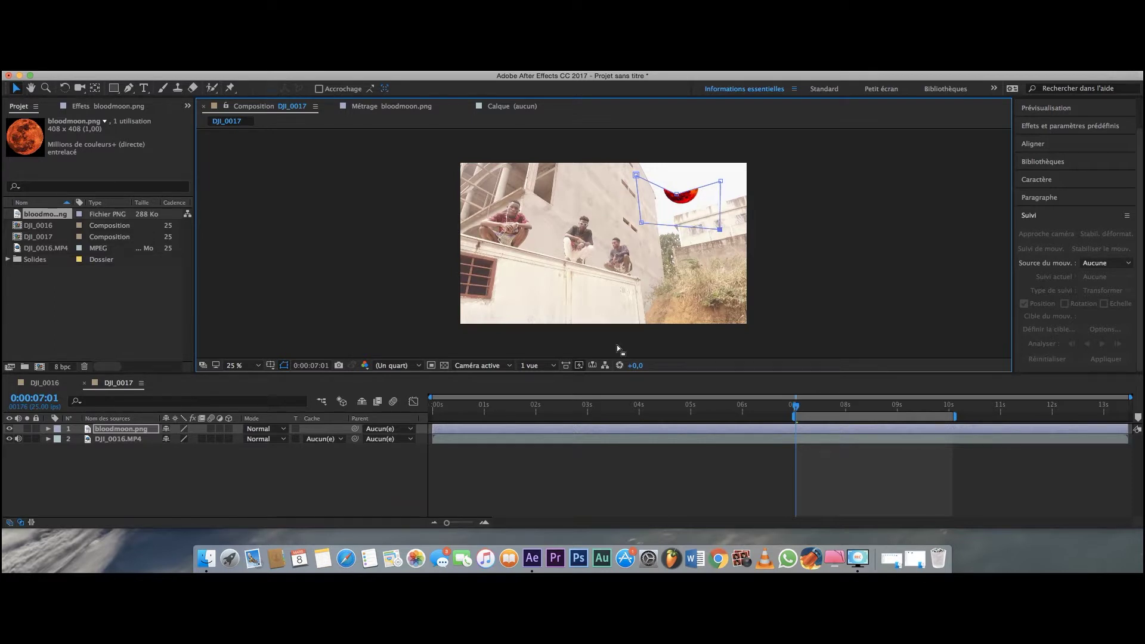
- Reveal the mask properties of the bloodmoon.png layer and invert Masque 1
click(36, 428)
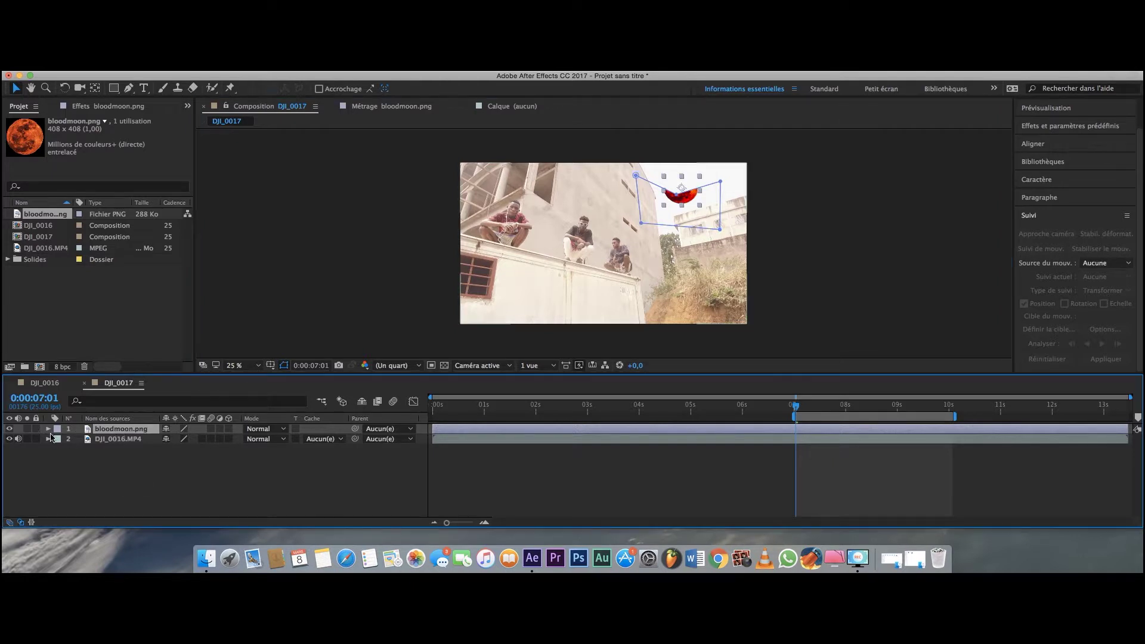
click(48, 428)
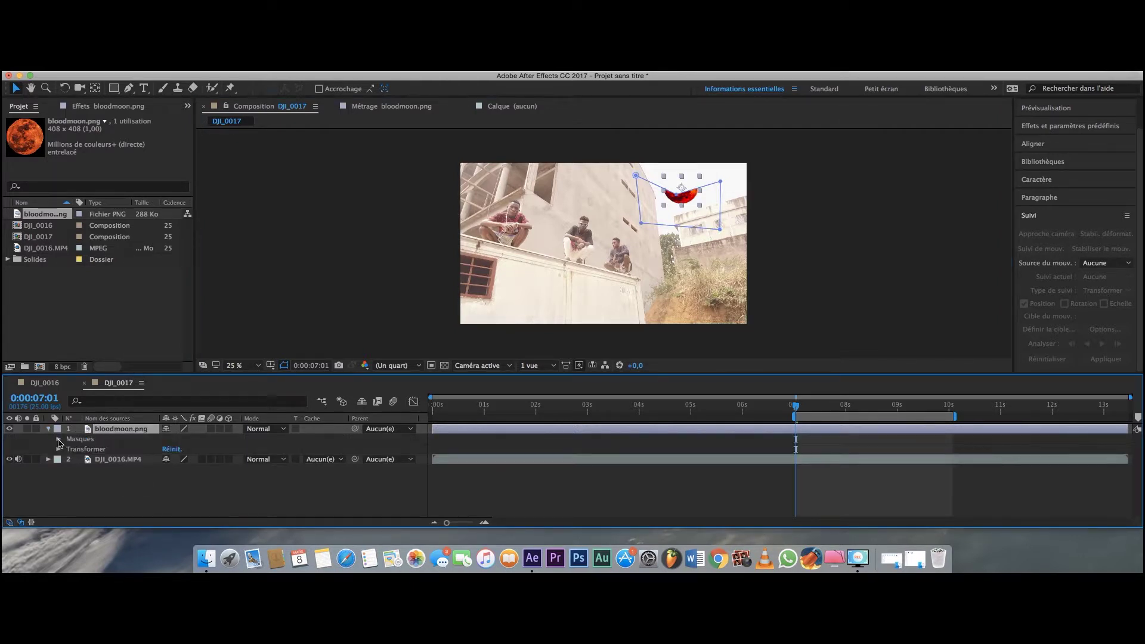
click(59, 439)
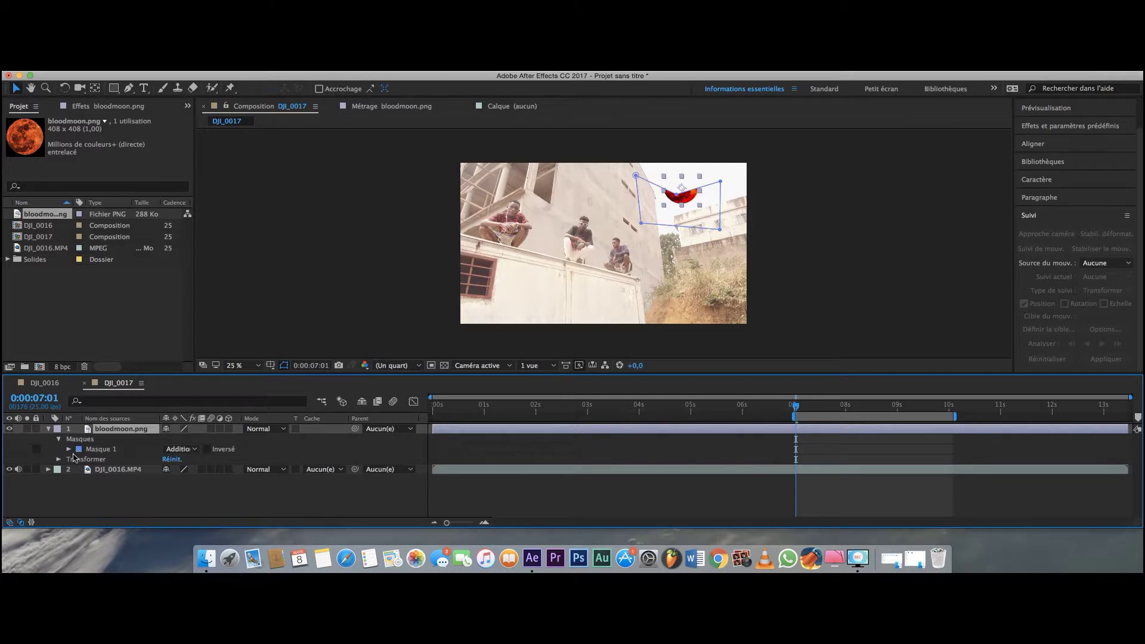
click(69, 450)
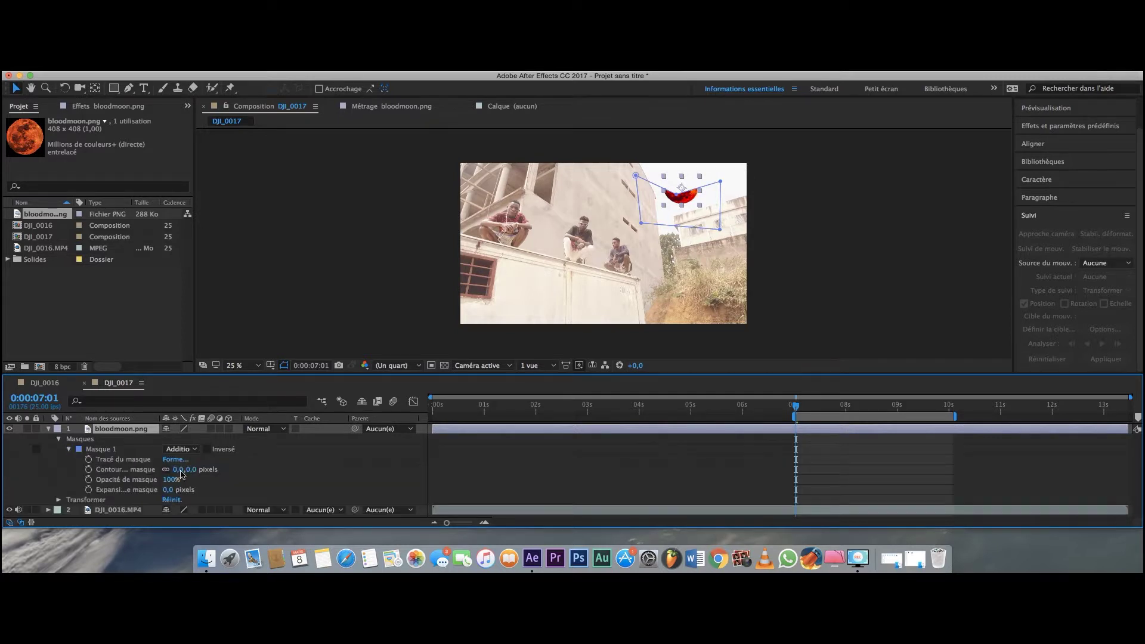
click(208, 450)
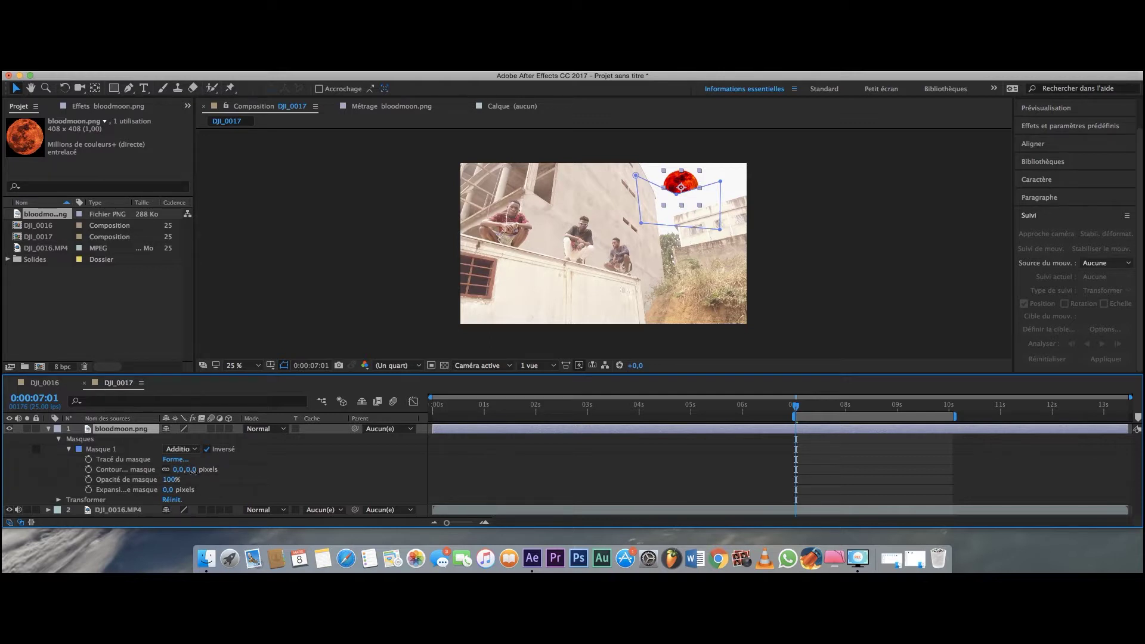
- Feather Masque 1 by 119 pixels to soften the moon's lower edge, and deselect the layer to check it
drag(195, 471, 290, 469)
drag(410, 454, 259, 474)
click(853, 465)
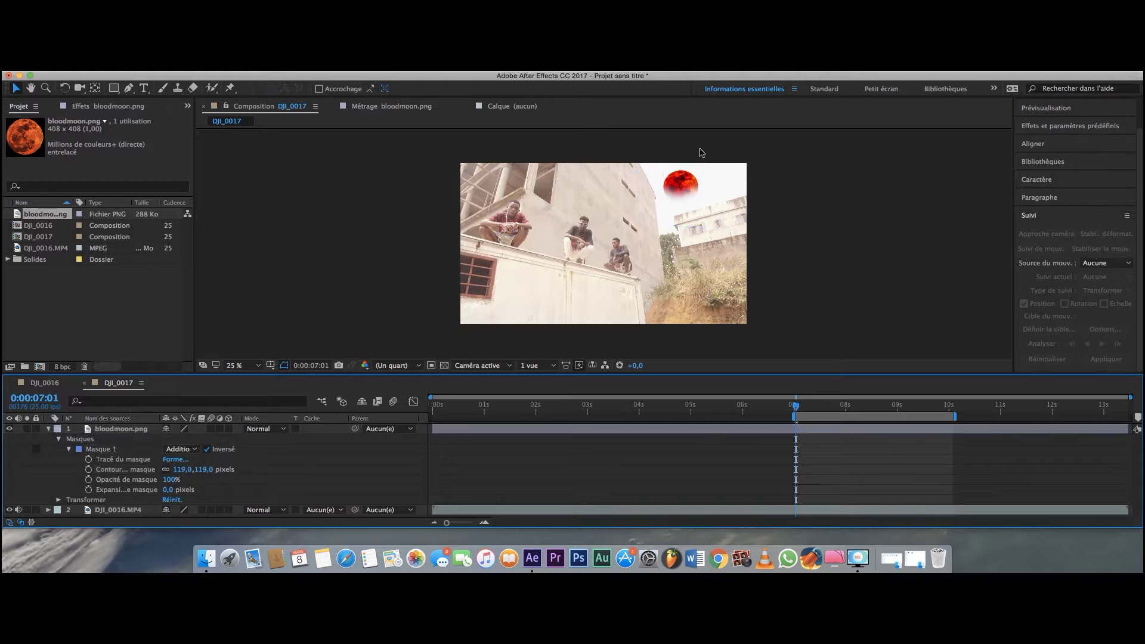
scroll(707, 177, down, 1)
scroll(710, 182, up, 1)
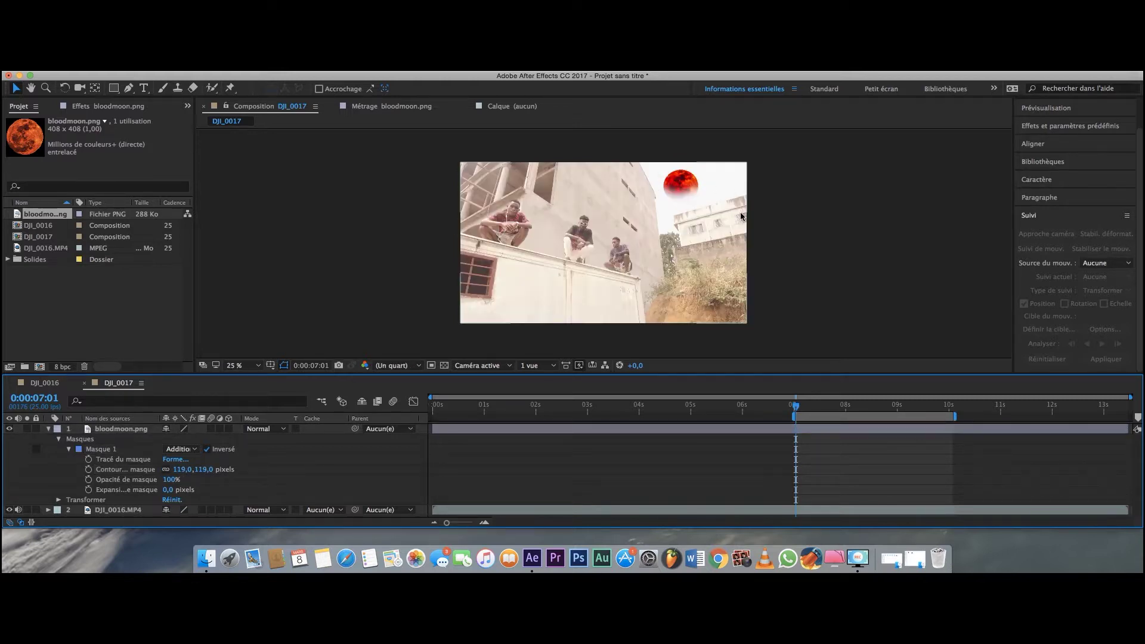
- Preview the work area with the masked moon over the moving footage and return the playhead to 0:00:07:01
click(604, 447)
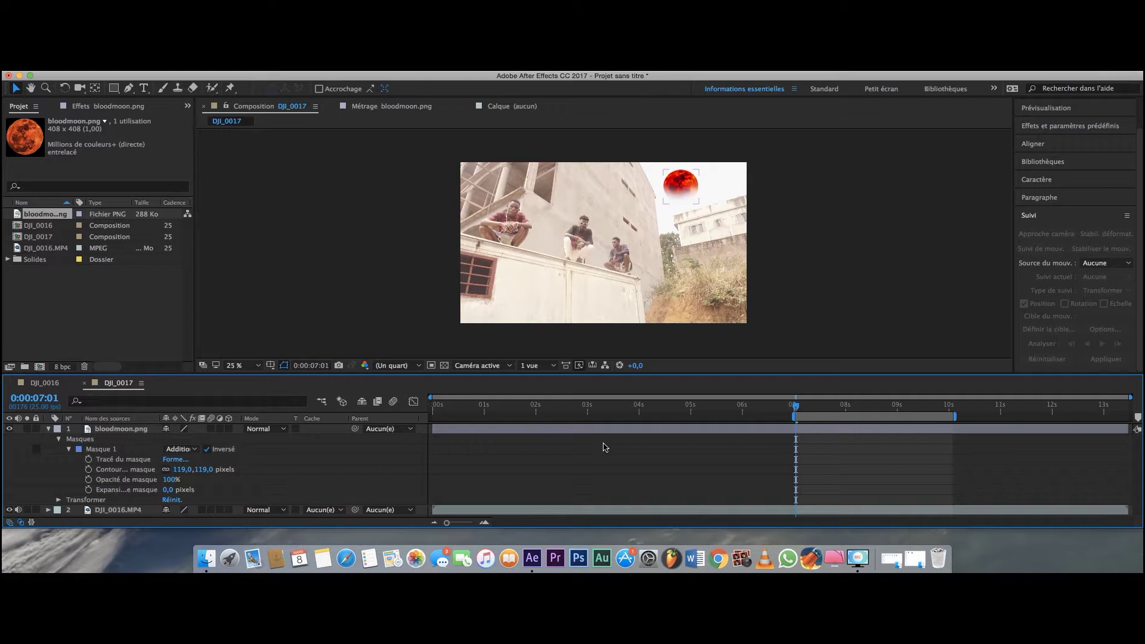
key(space)
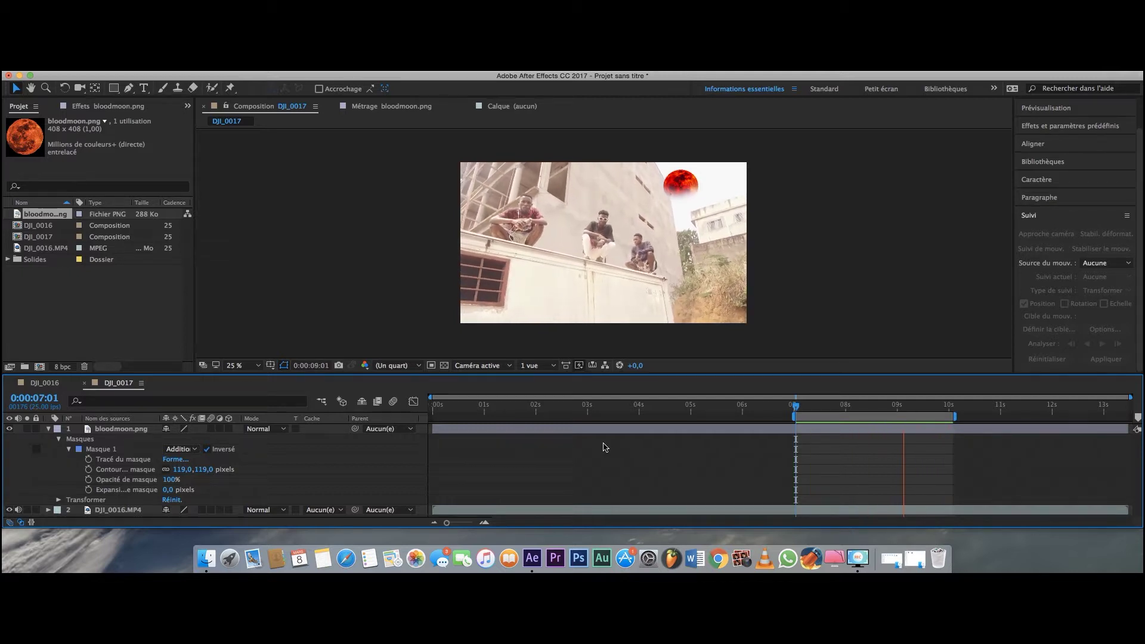
key(space)
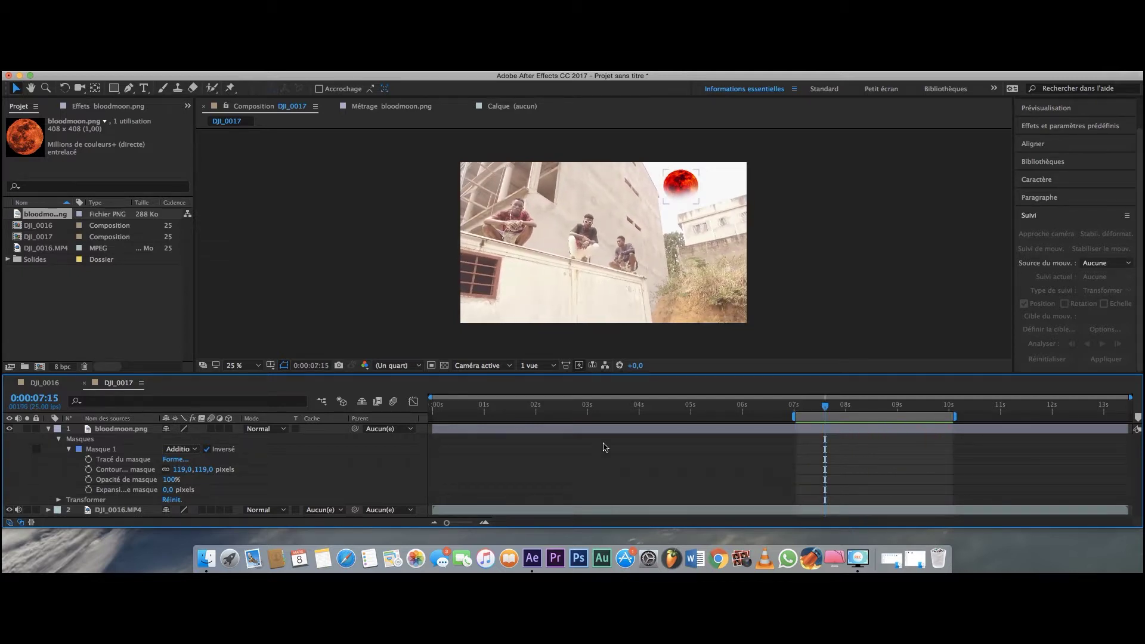
drag(805, 410, 796, 409)
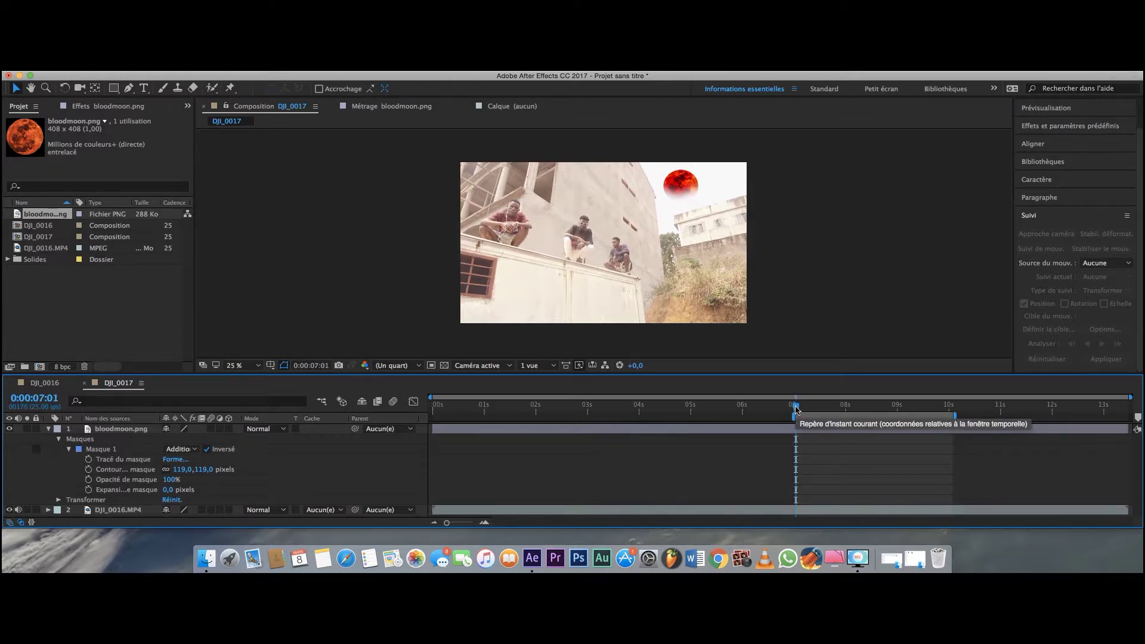
- Start a motion track on the DJI_0016.MP4 layer, play its footage and return the playhead to 0:00:07:01
click(49, 430)
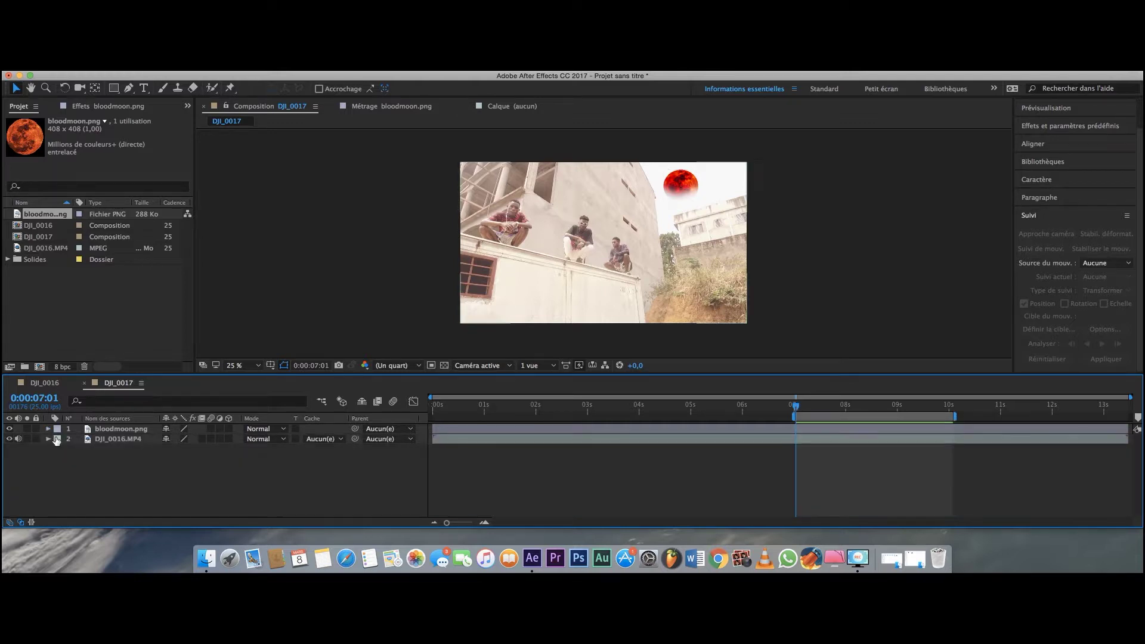
click(105, 441)
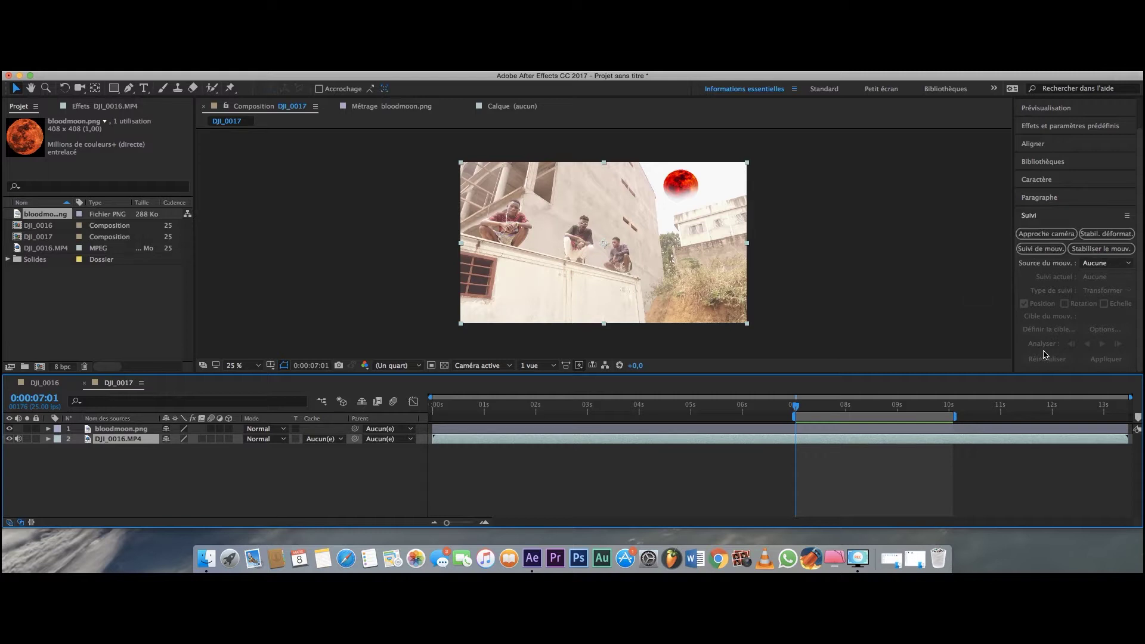
click(1035, 249)
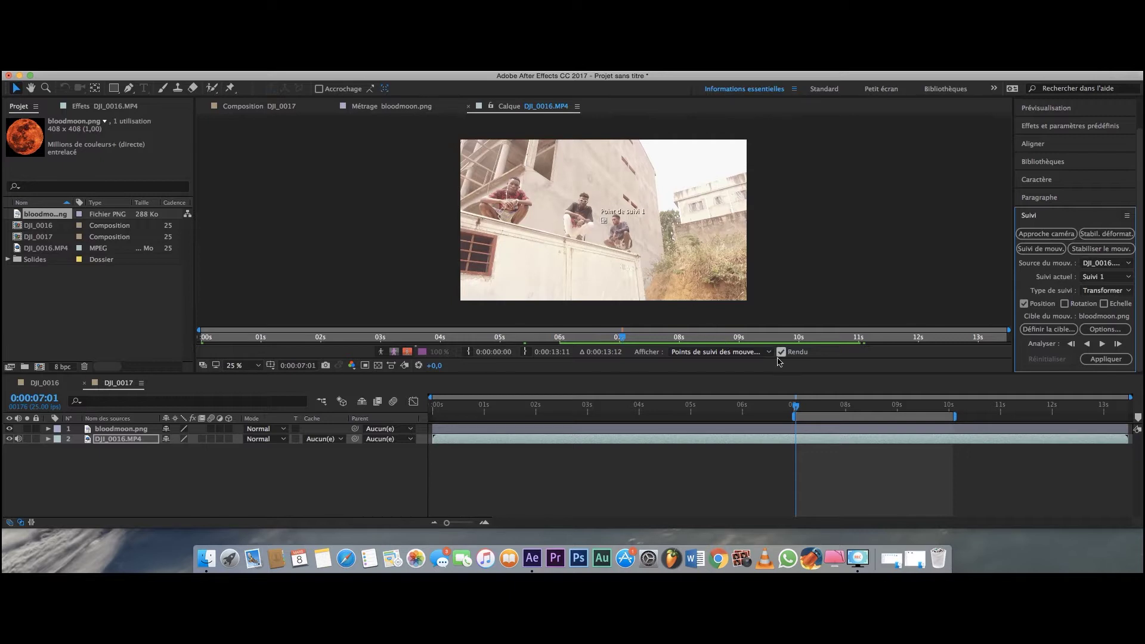
key(space)
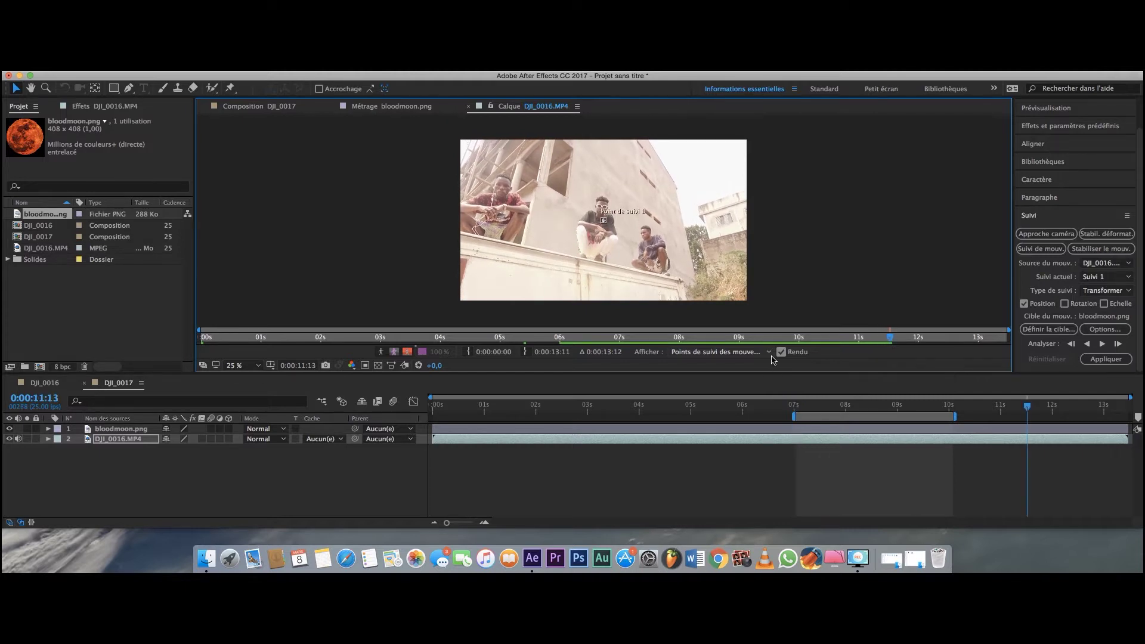
click(796, 410)
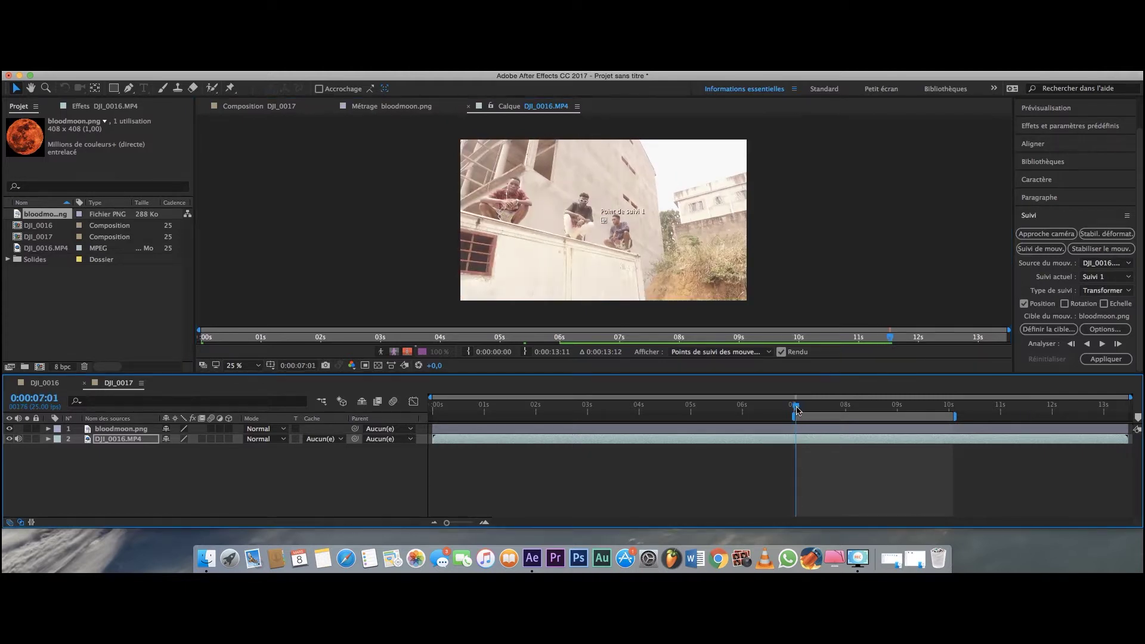
- Move tracking point 1 from the frame's centre up onto the building's side wall, near the narrow slit windows
key(period)
key(period)
key(period)
key(period)
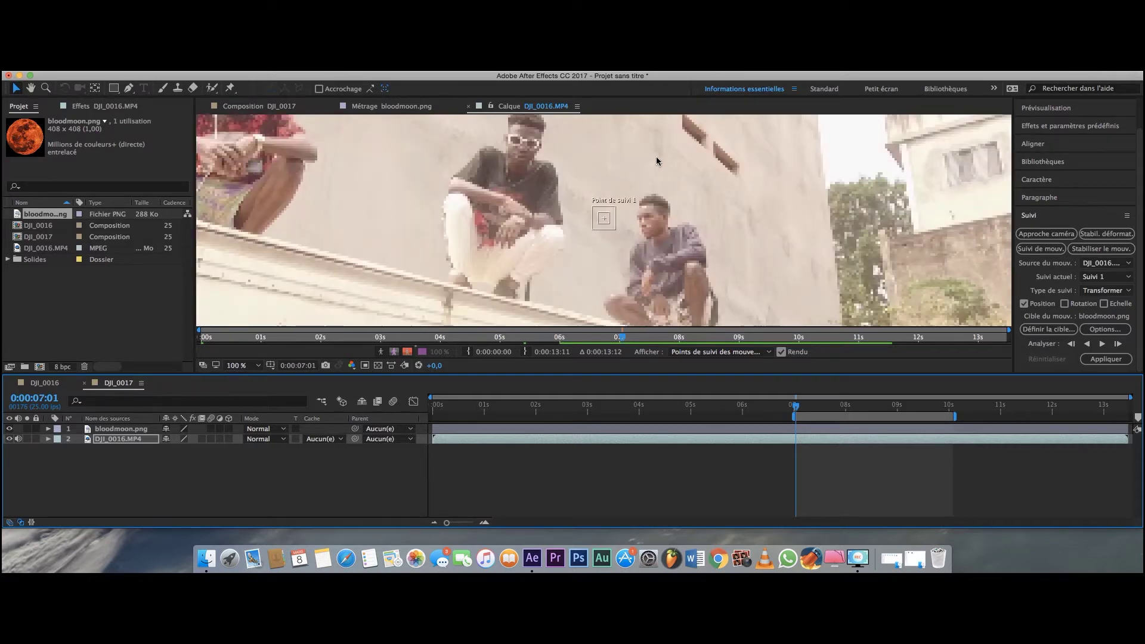
key(h)
drag(656, 156, 651, 260)
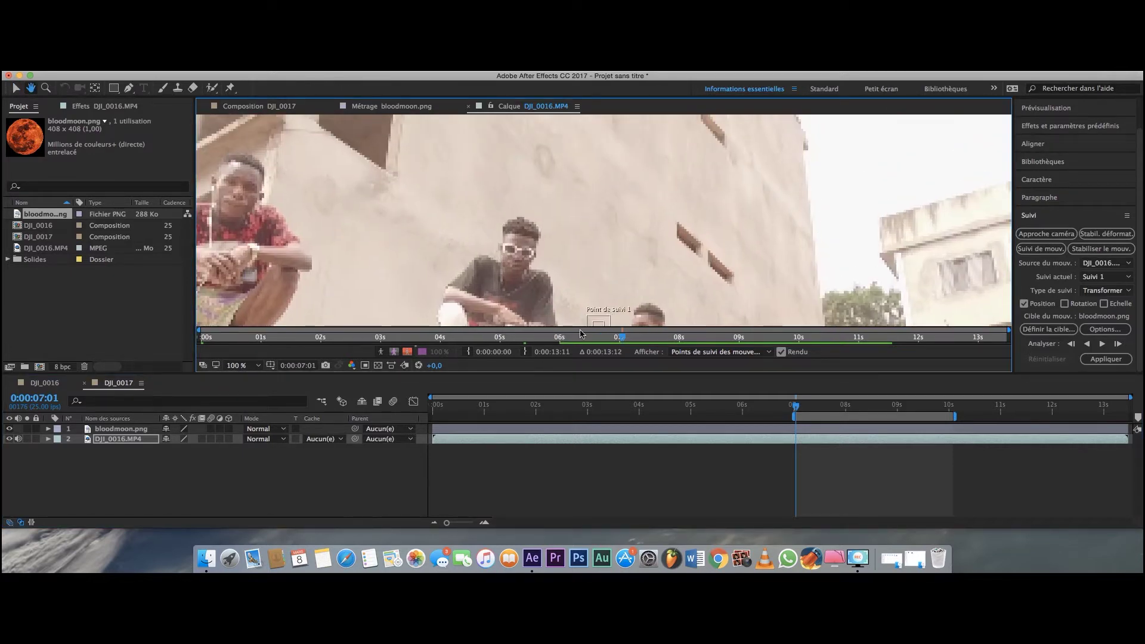
key(v)
drag(603, 327, 686, 186)
drag(767, 161, 757, 266)
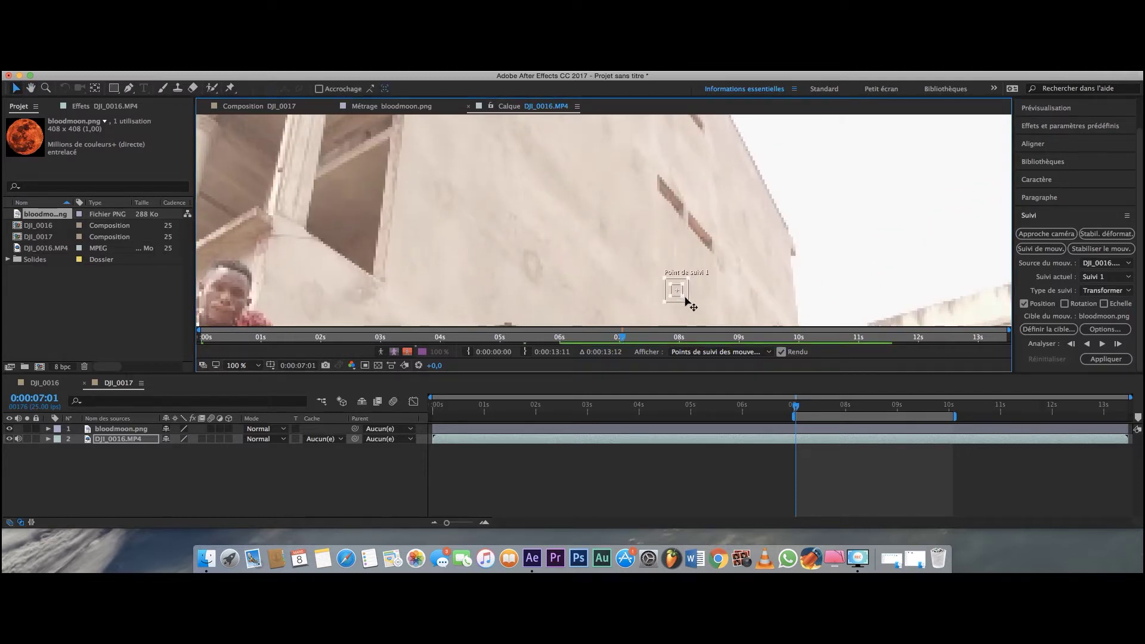
- Centre tracking point 1 on the upper pair of slit windows and enlarge its feature and search regions around them
drag(686, 301, 704, 217)
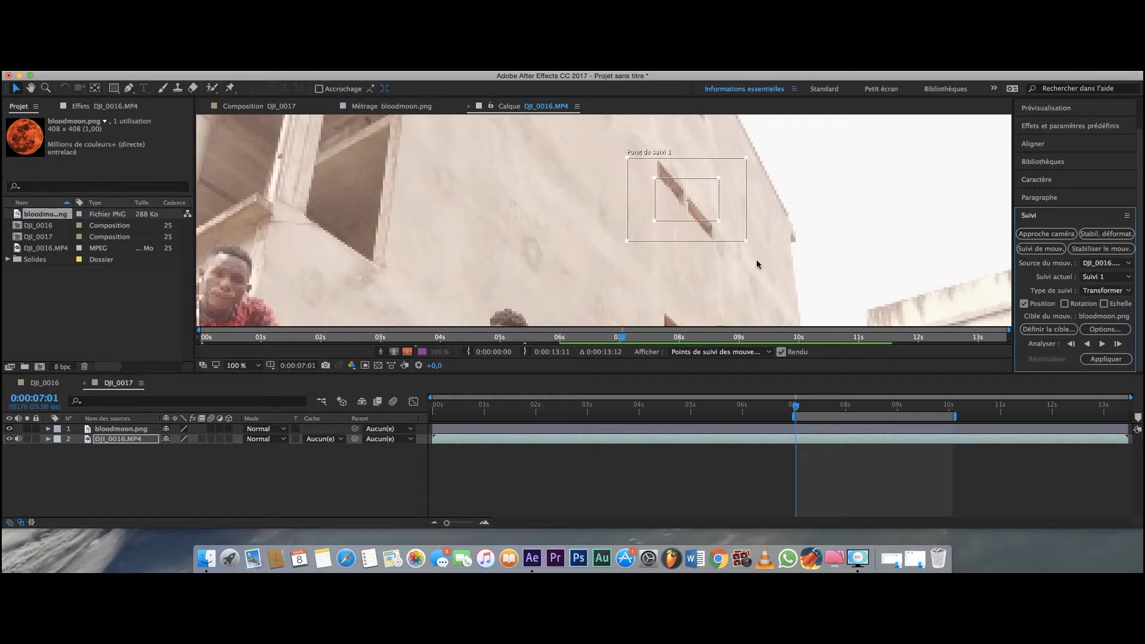
key(period)
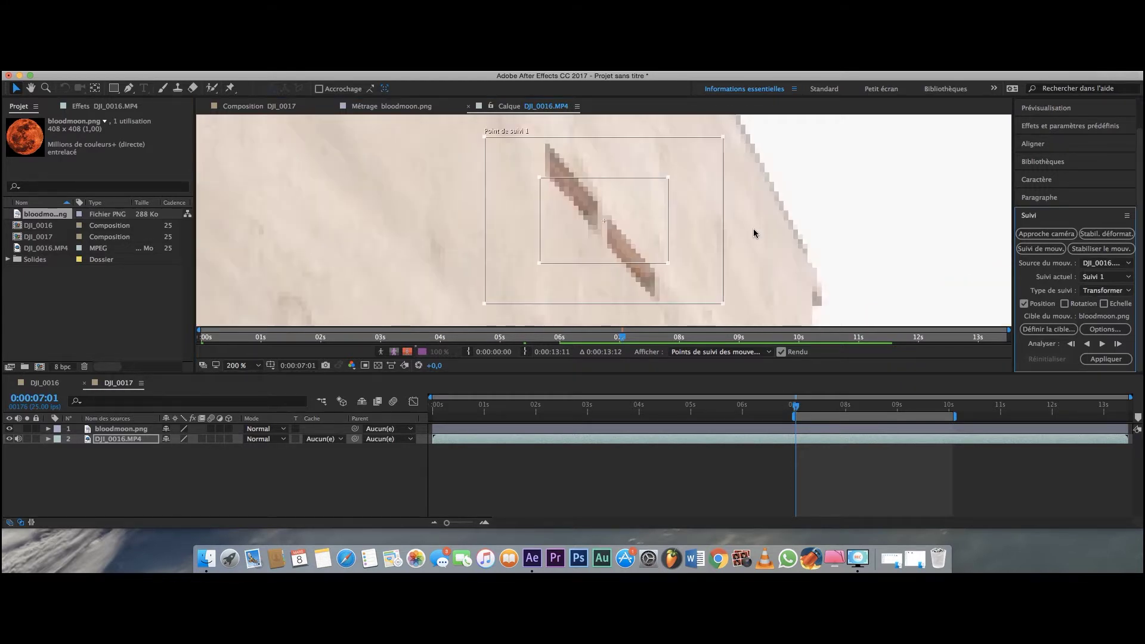
key(comma)
key(comma)
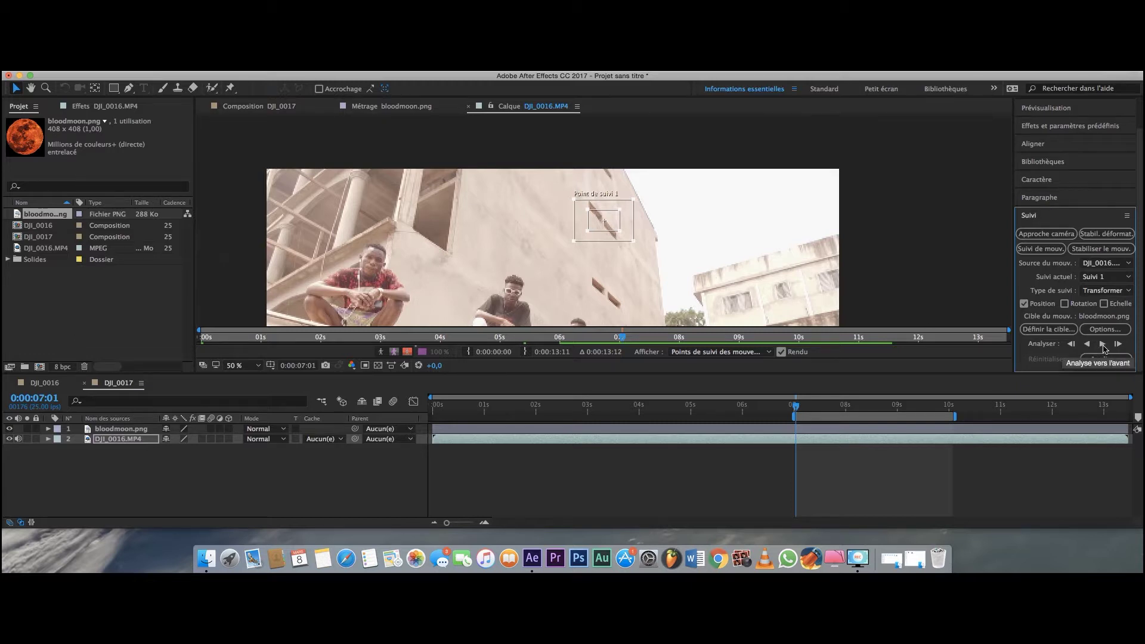
- Analyze the track forward from 0:00:07:01, stop it at 0:00:10:07, and scrub through the tracked range to 0:00:09:12
click(1103, 345)
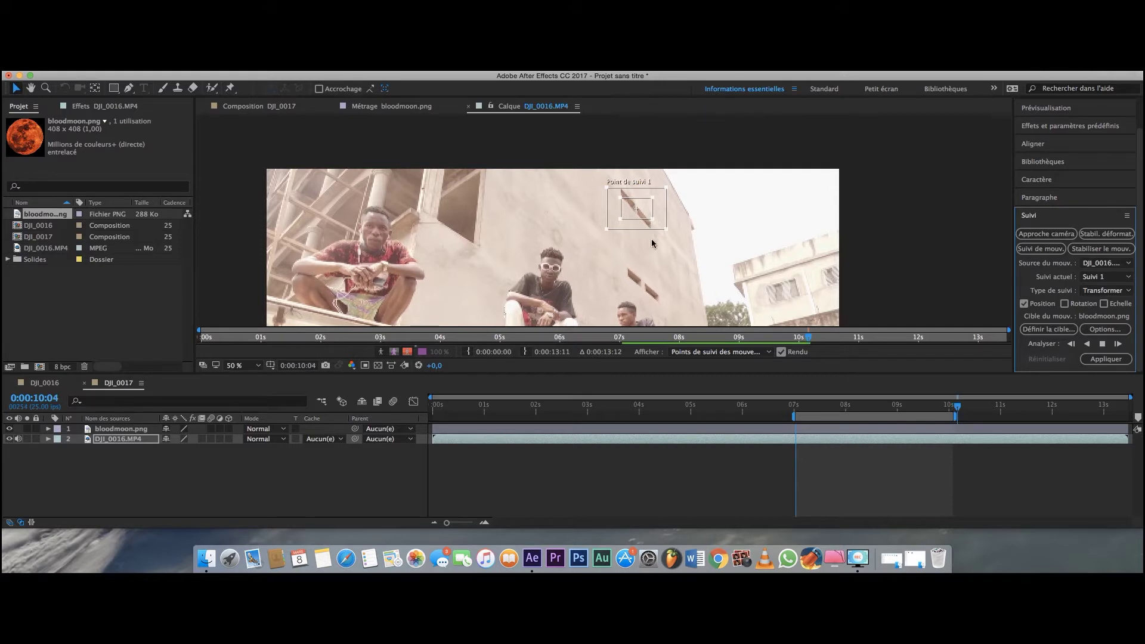
click(1102, 344)
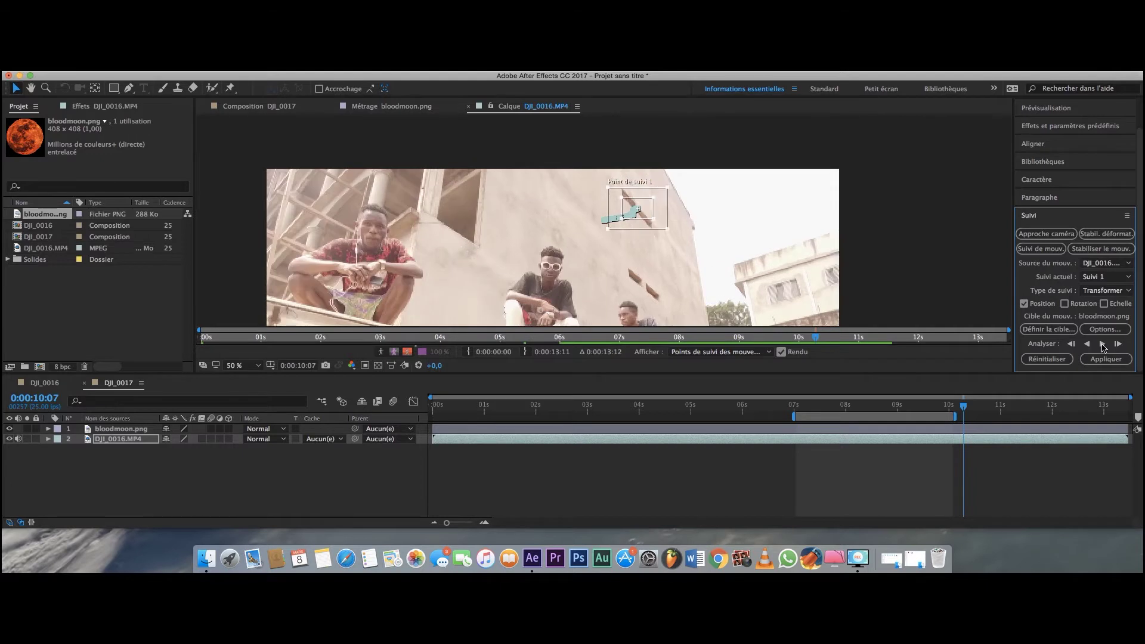
click(802, 408)
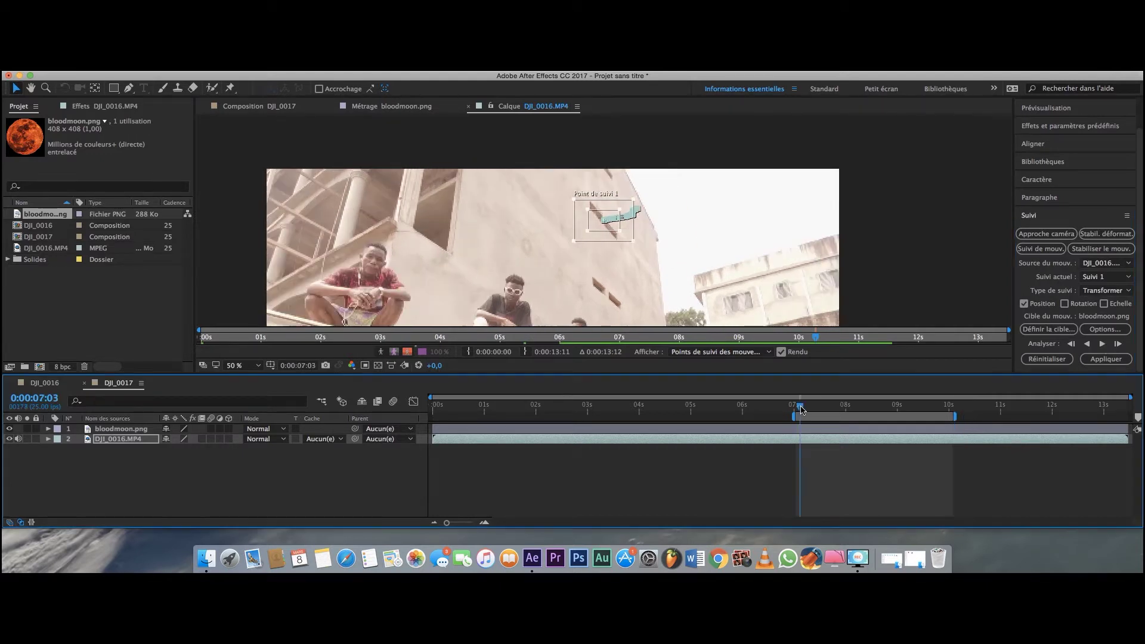
drag(818, 413, 923, 411)
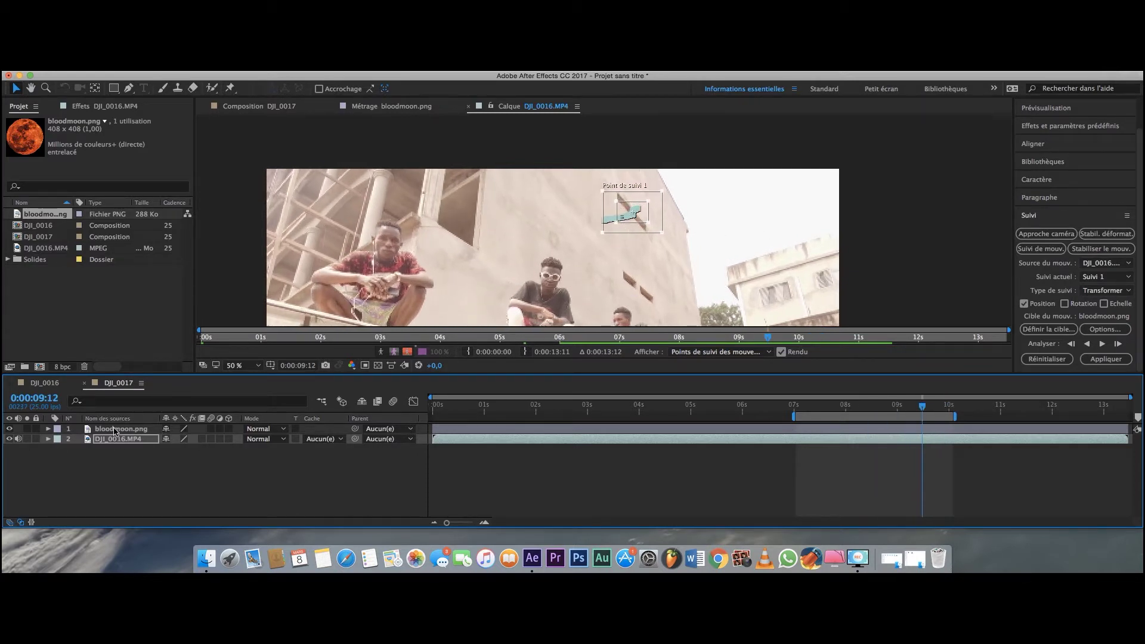
- Fit the layer's frame in the viewer and add a null object to the DJI_0017 composition
scroll(637, 232, right, 2)
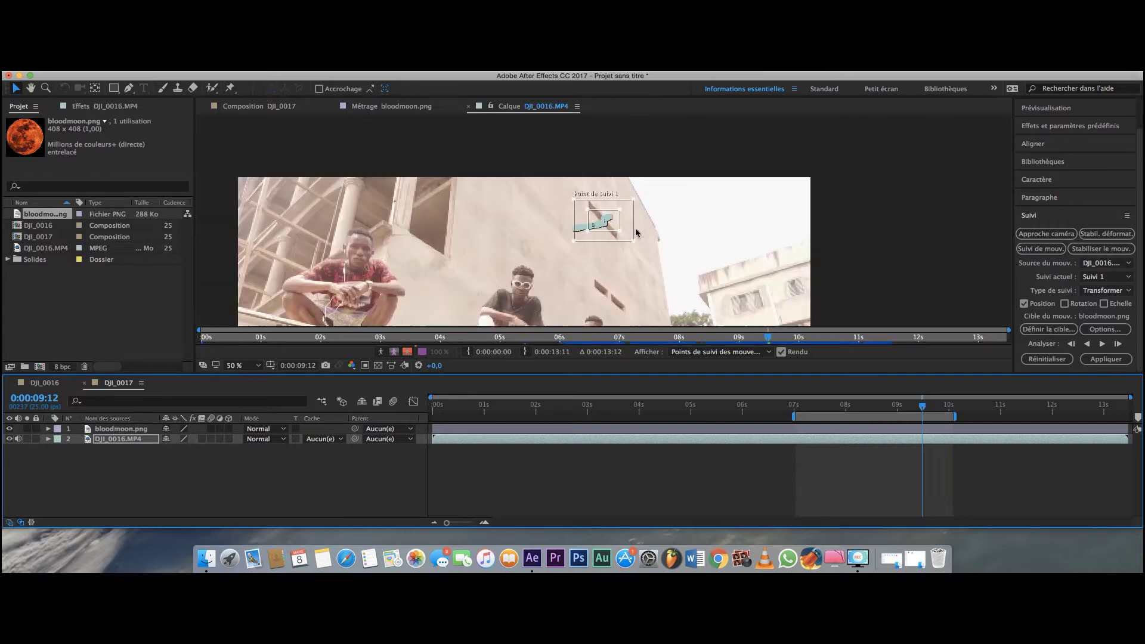
scroll(637, 232, down, 1)
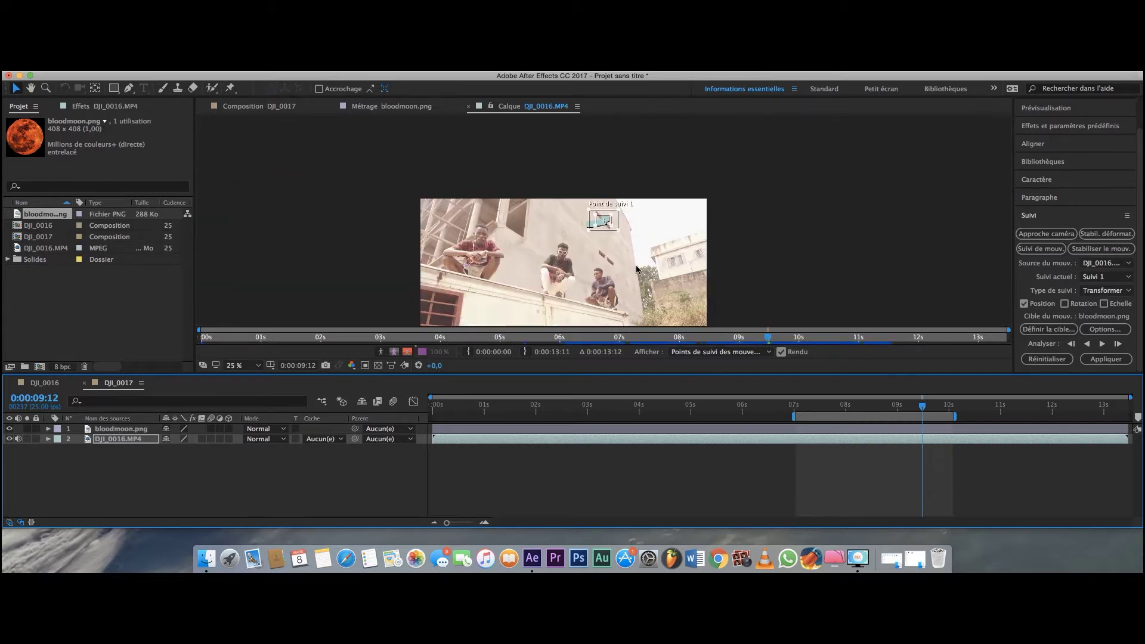
click(242, 365)
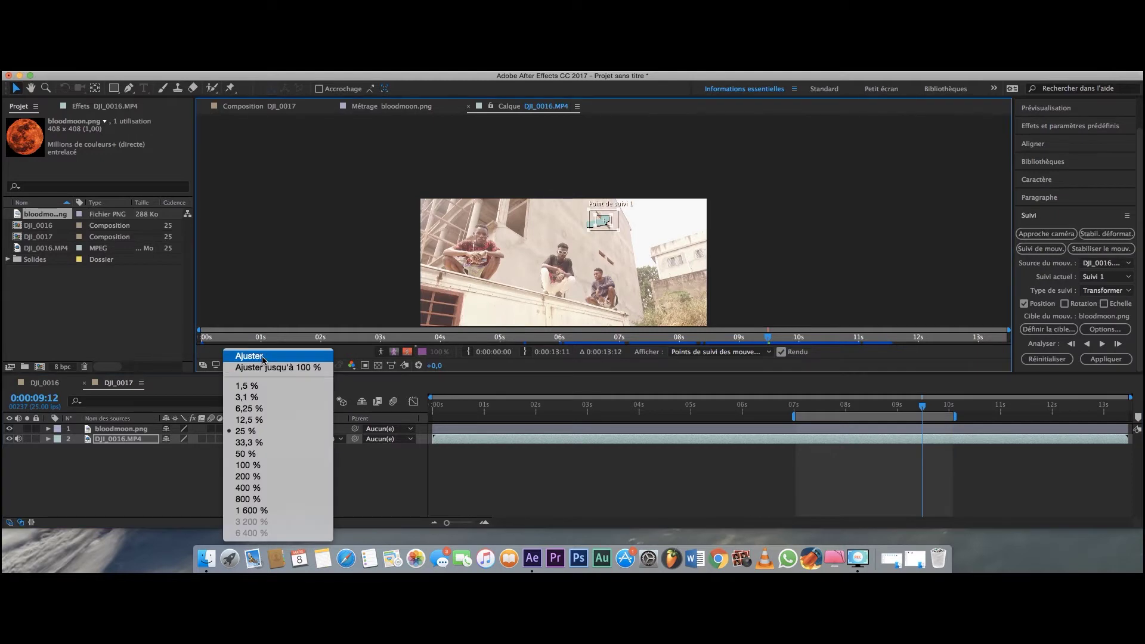
click(621, 297)
key(shift+slash)
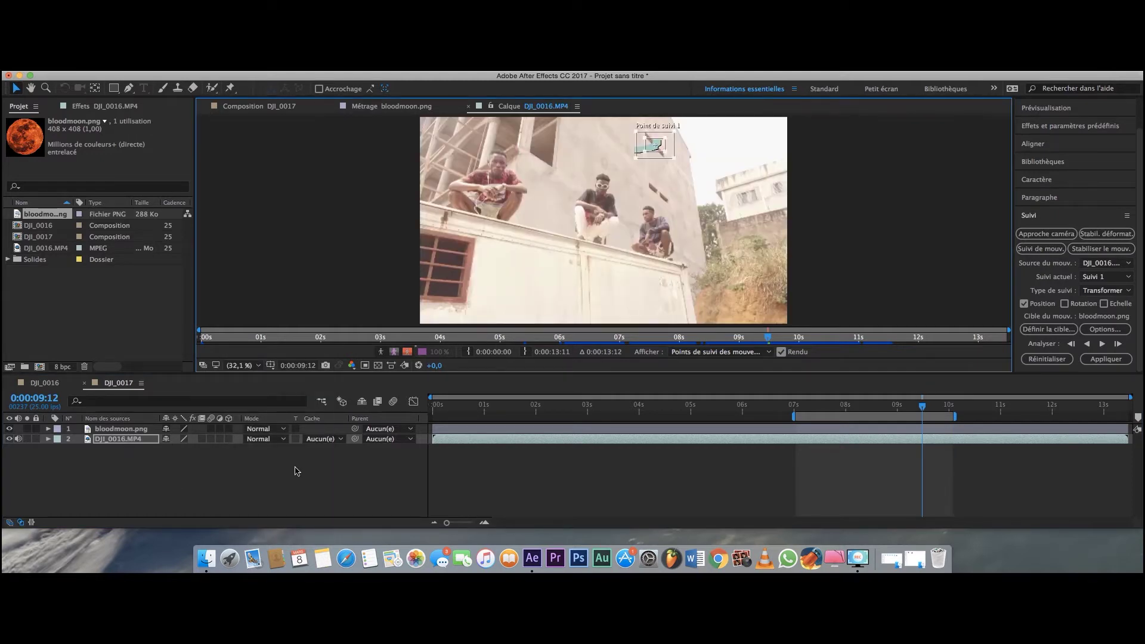
click(118, 430)
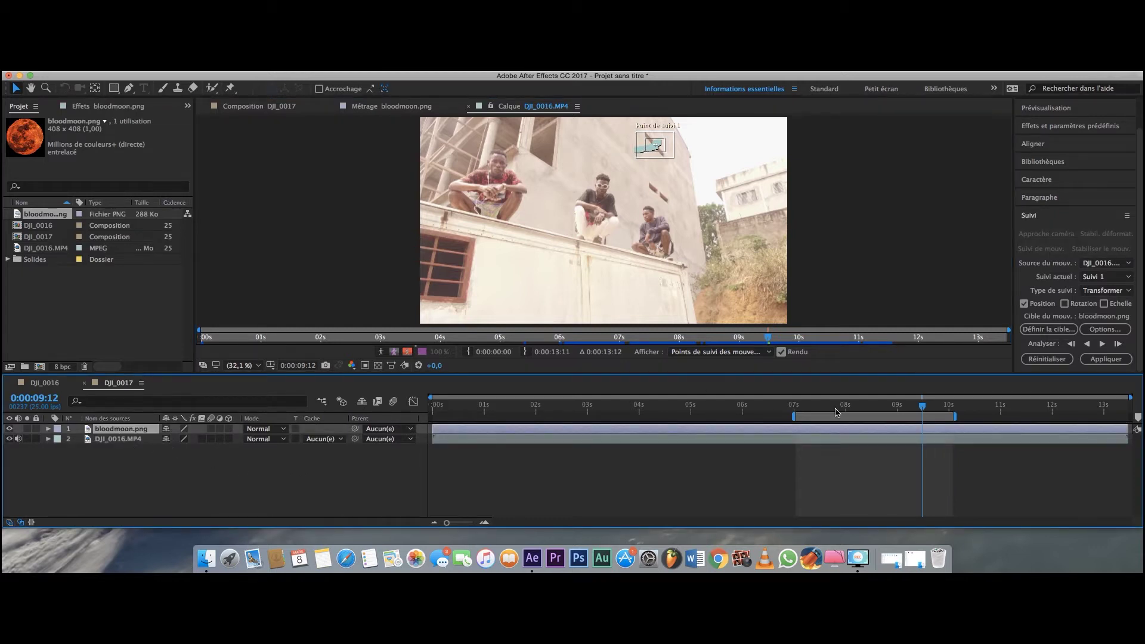
right_click(142, 465)
mouse_move(225, 440)
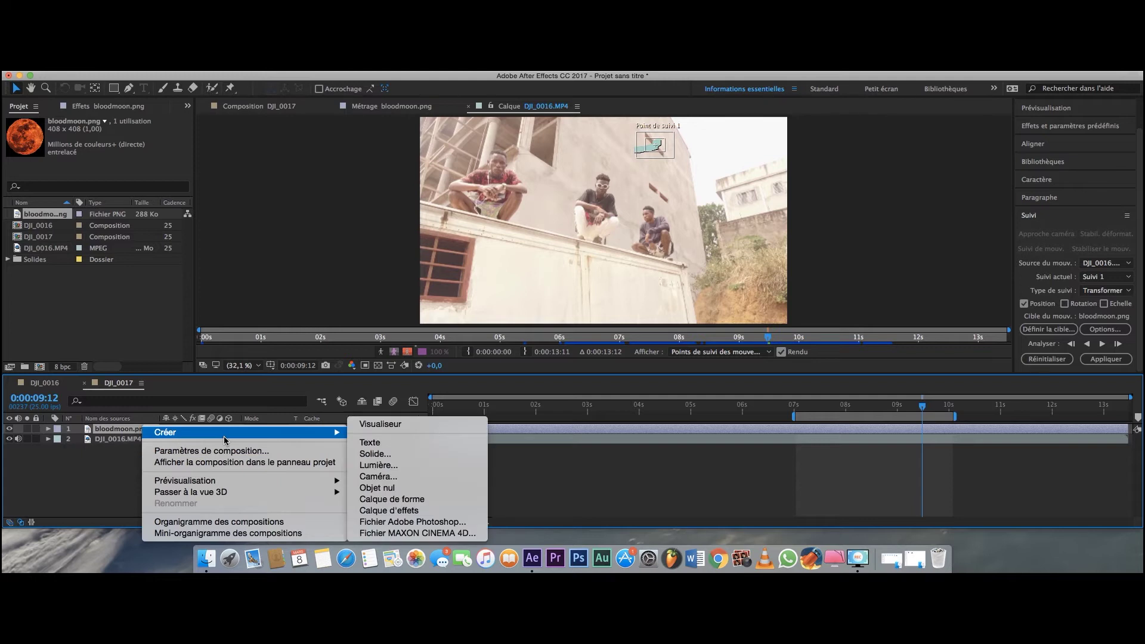
click(398, 491)
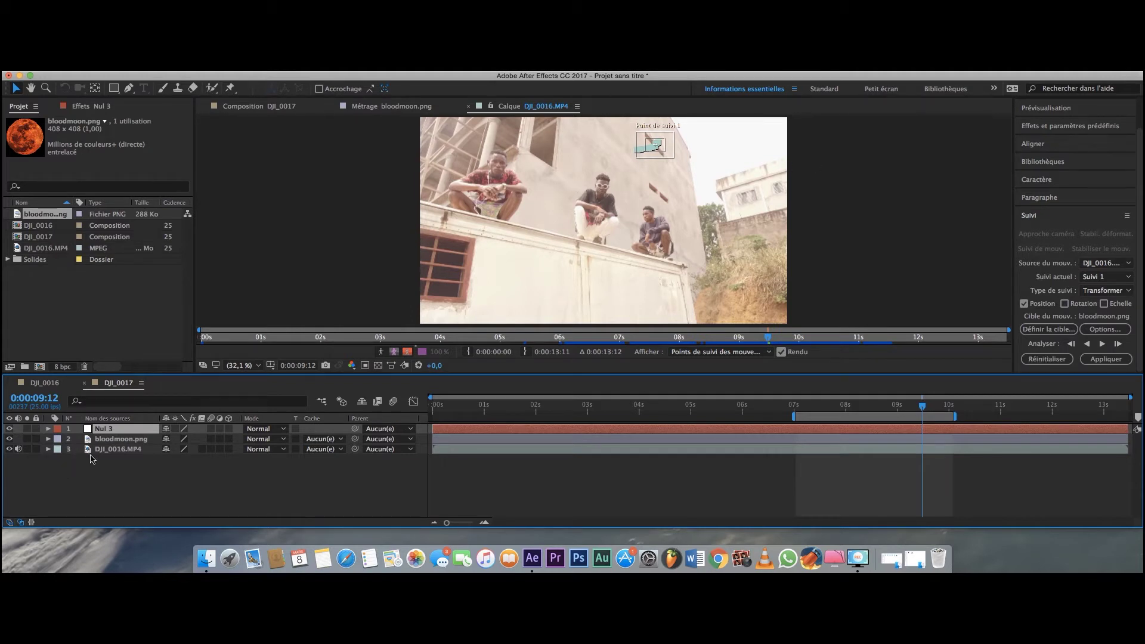
- Set Nul 3 as the motion target of the DJI_0016.MP4 track and apply the tracking in X and Y
click(109, 451)
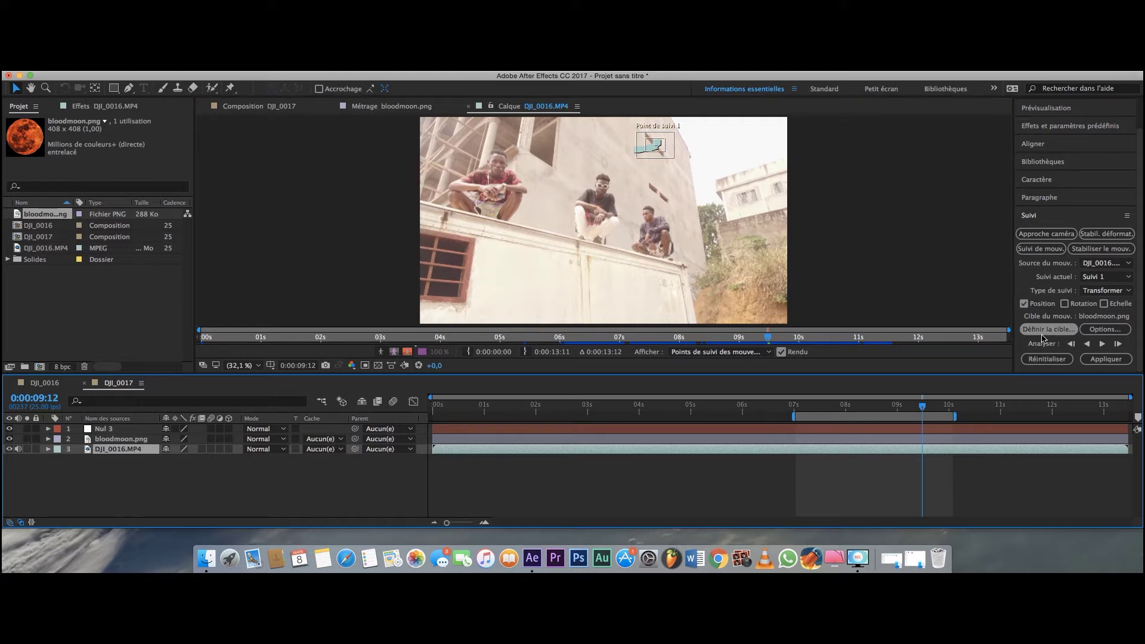
click(1049, 329)
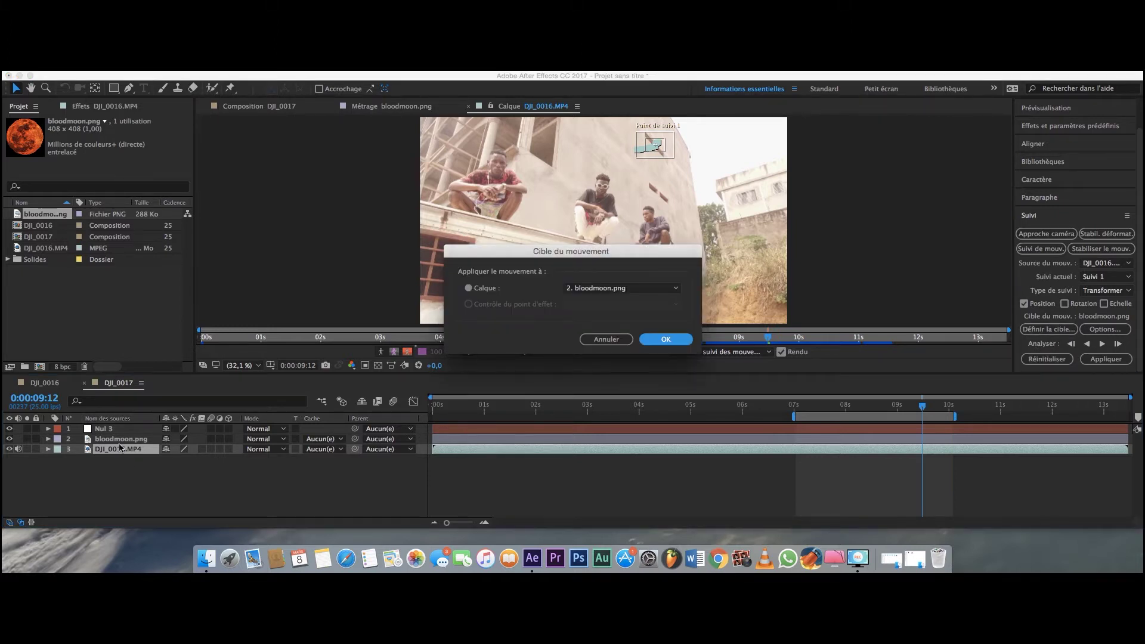
click(612, 291)
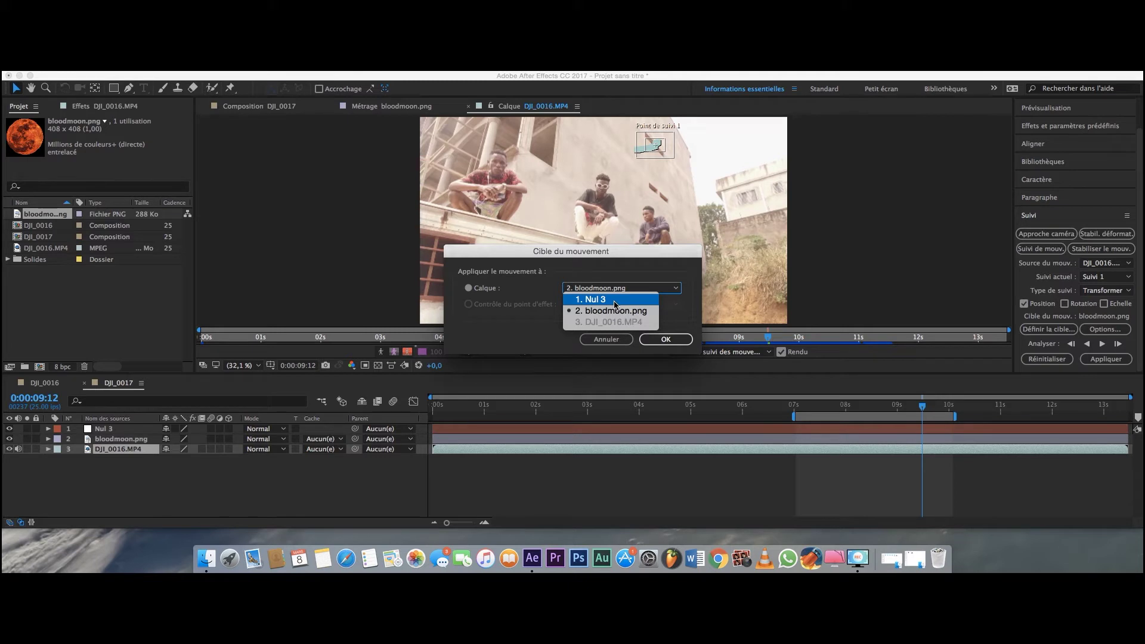
click(615, 300)
click(663, 339)
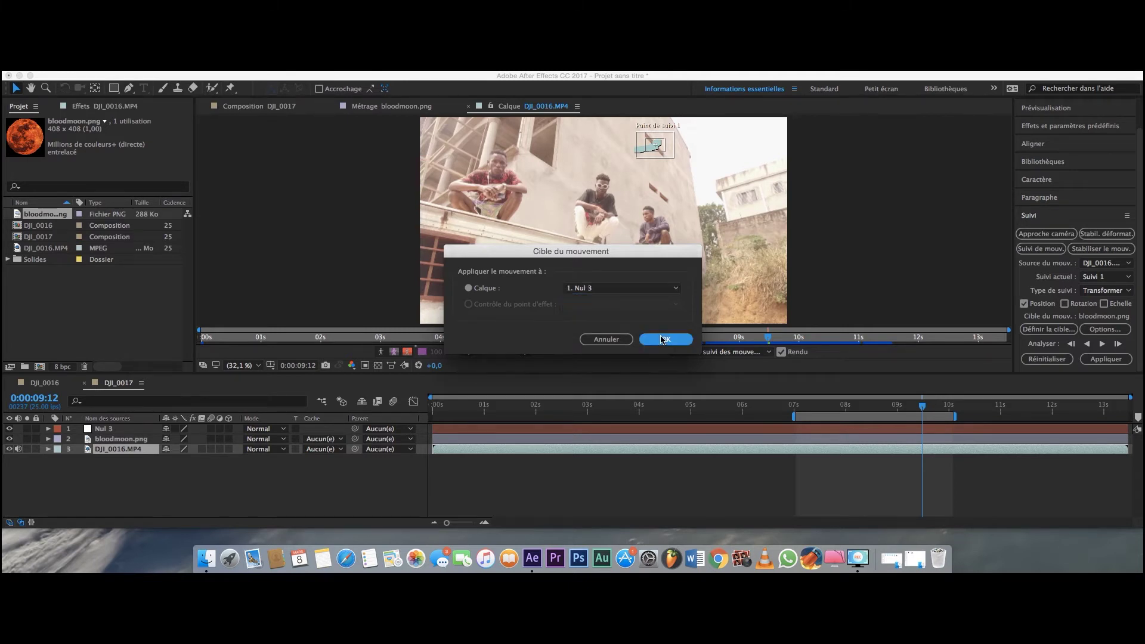
click(1107, 359)
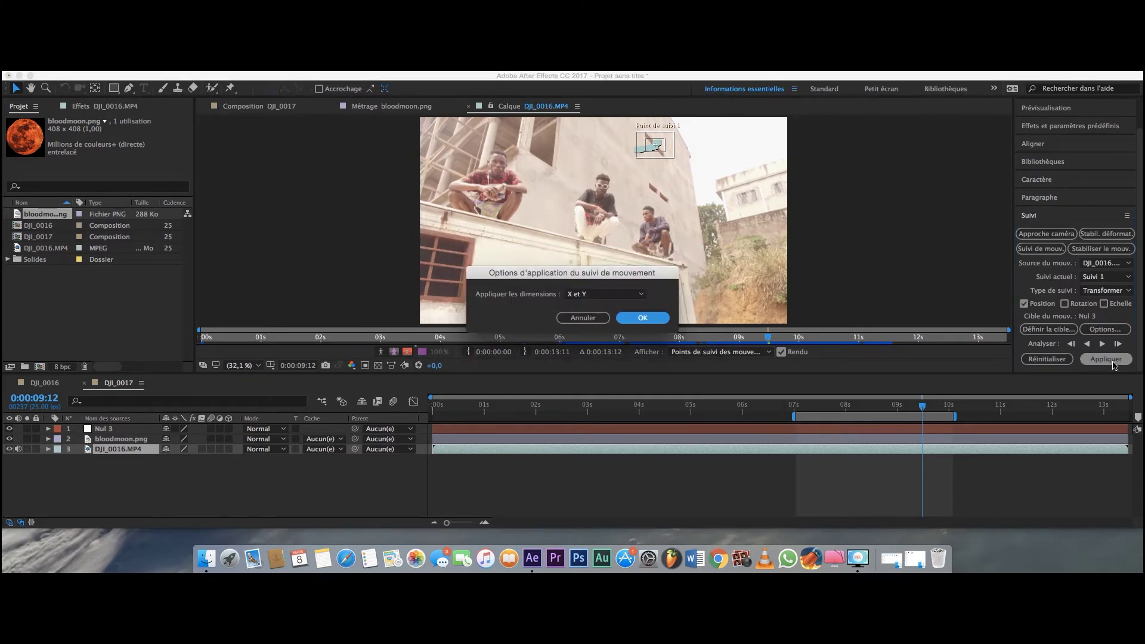
click(641, 319)
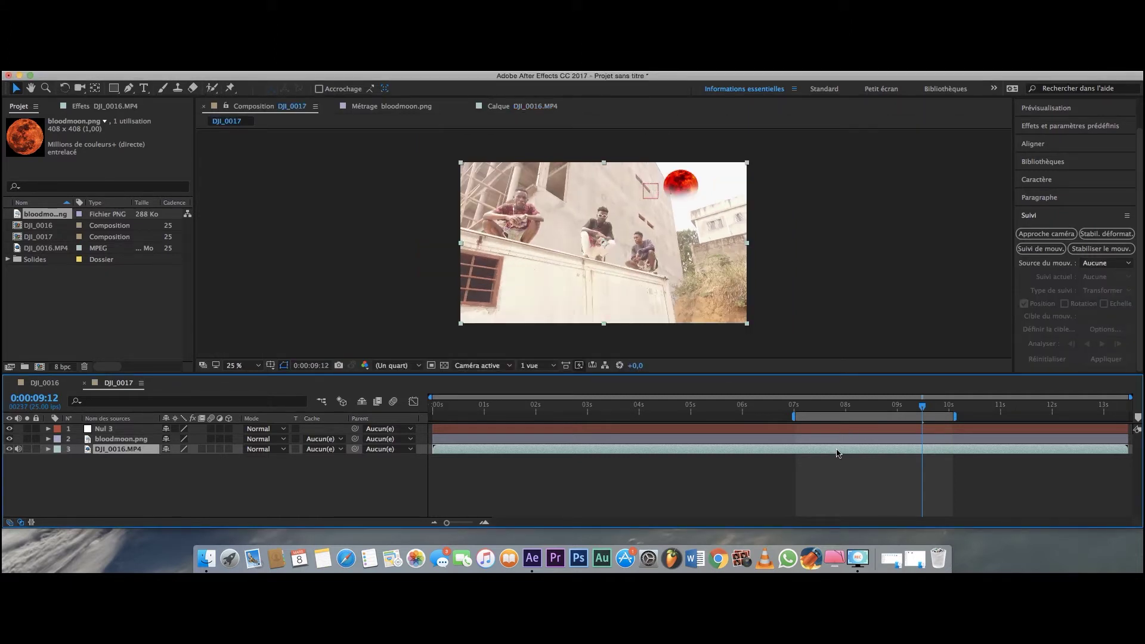
- Parent the bloodmoon.png layer to Nul 3 with the playhead at 0:00:07:02, and preview the composition
mouse_move(801, 411)
mouse_down()
mouse_move(876, 417)
mouse_move(811, 417)
mouse_up()
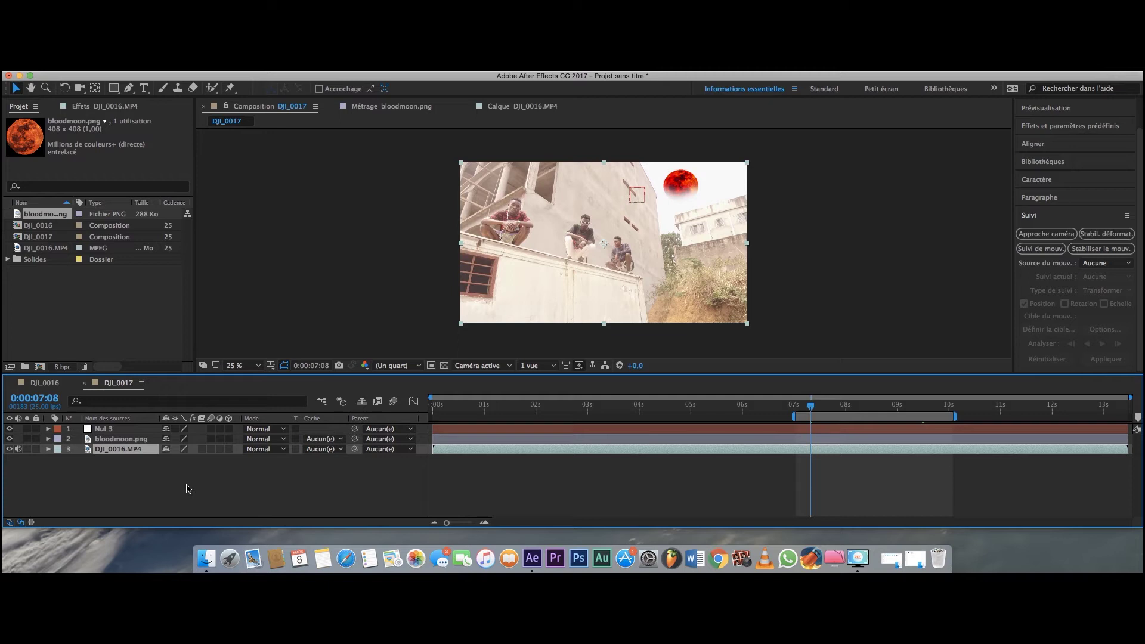
click(798, 409)
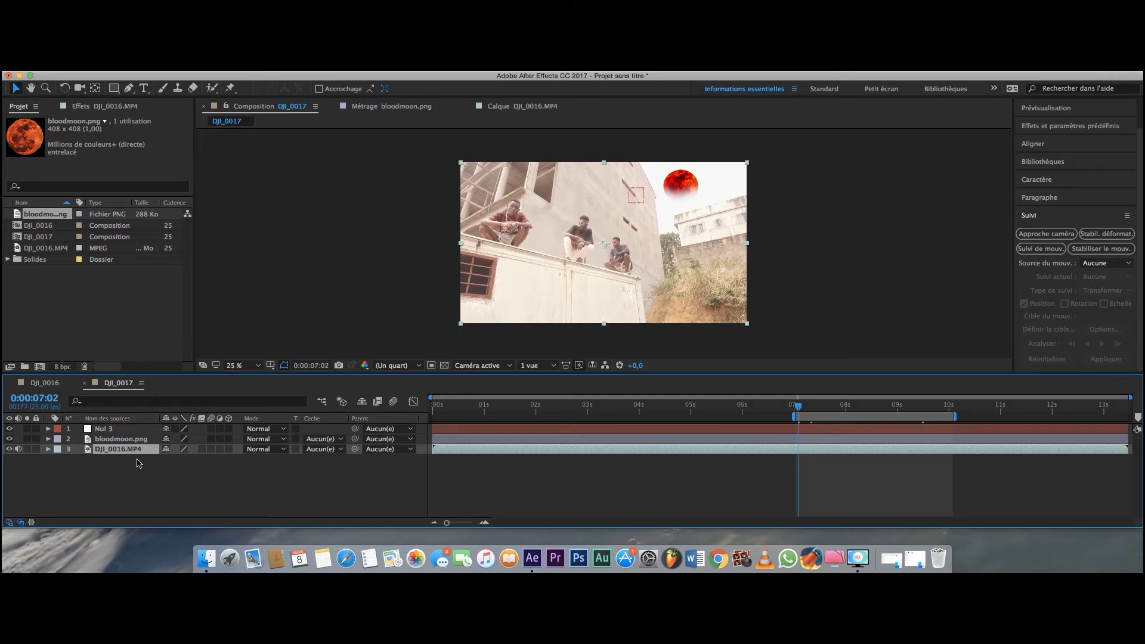
click(111, 429)
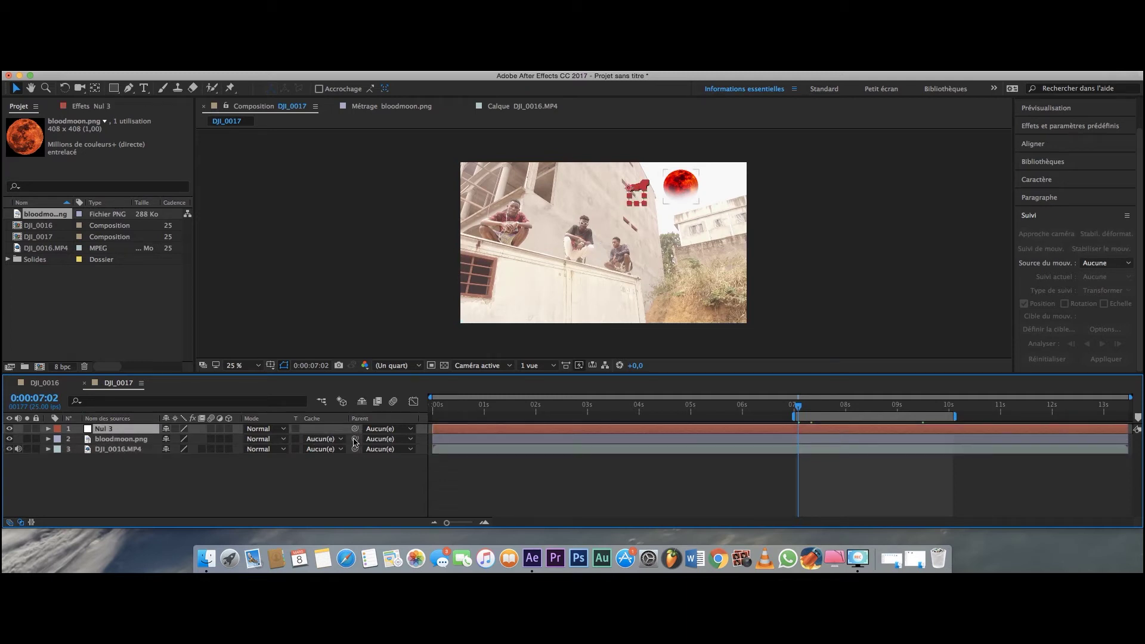
drag(354, 442, 113, 430)
click(808, 486)
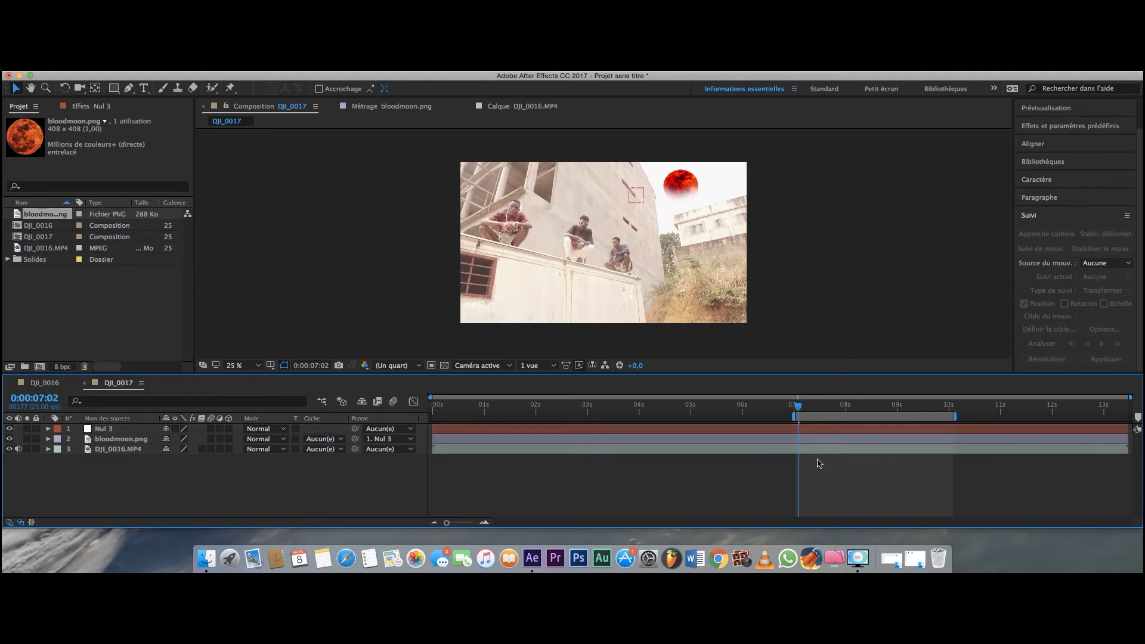
key(space)
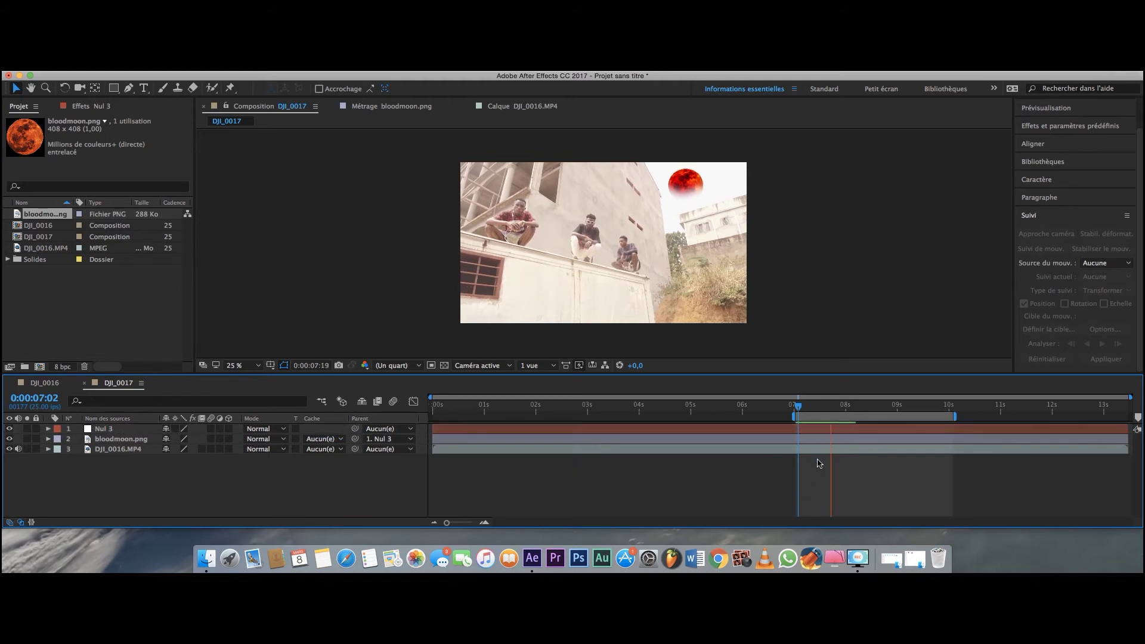